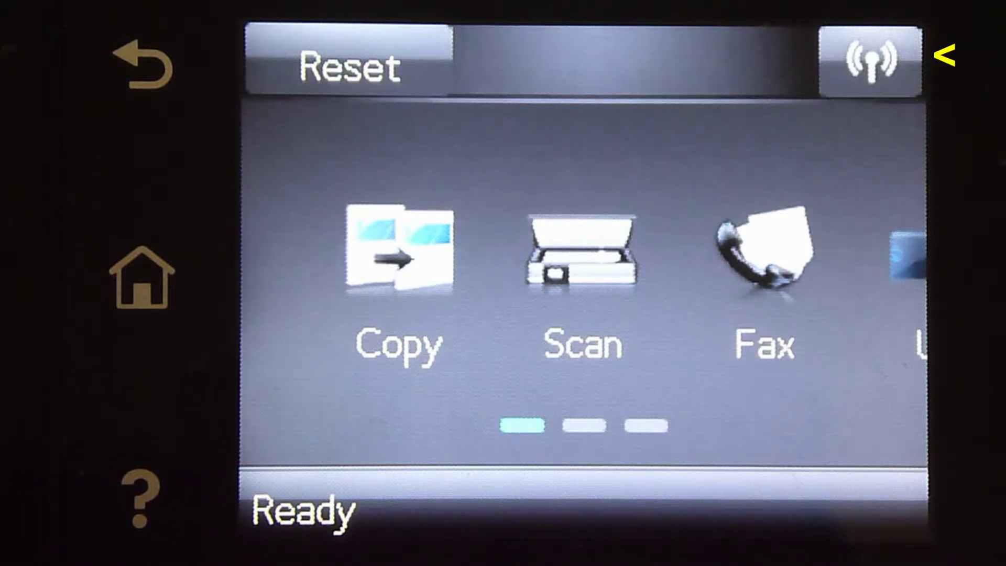
- Show the printer's wireless details and Network Status, which lists IPv4 192.168.1.216
left_click(870, 62)
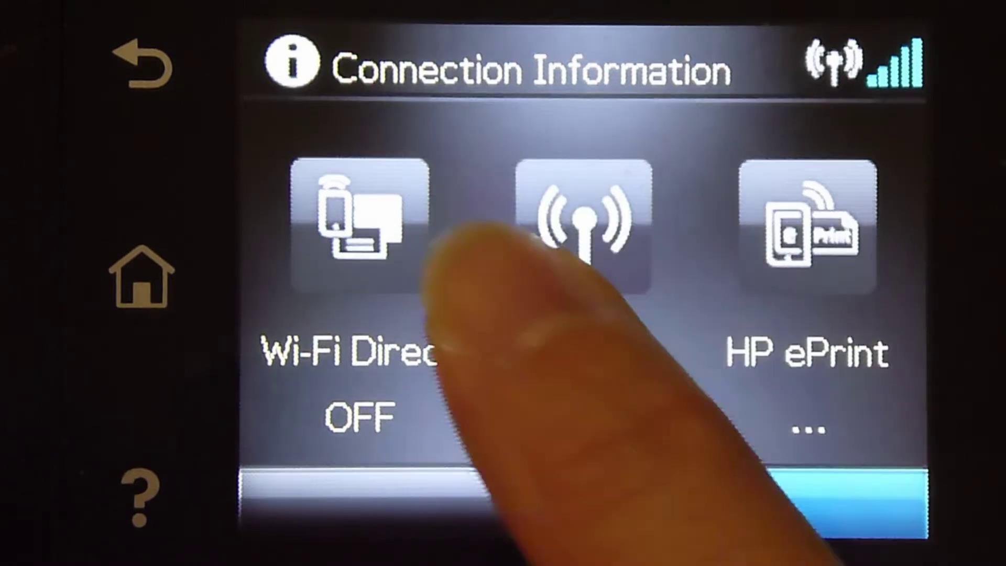
left_click(584, 225)
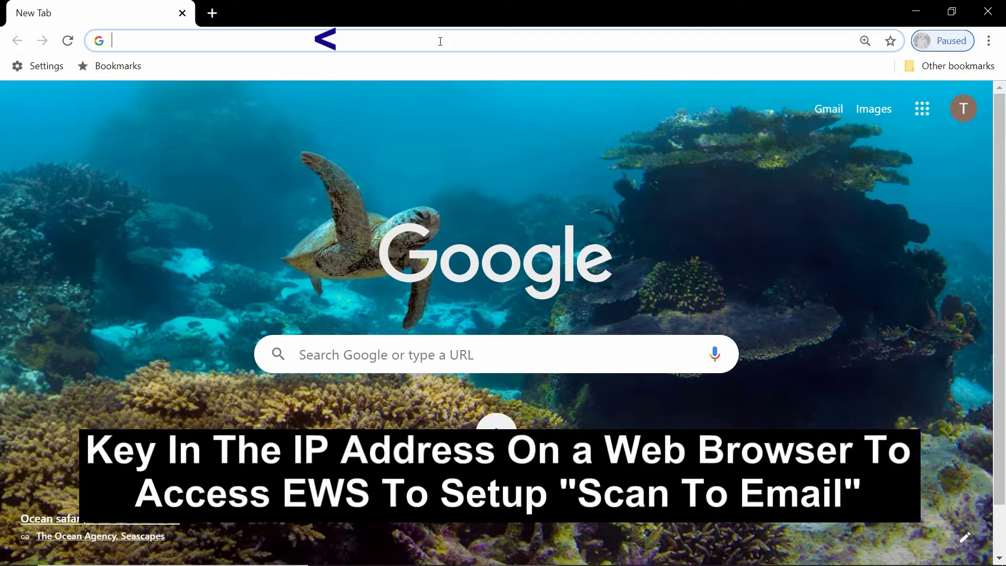
- Load the EWS at 192.168.1.216 and go to Scan > Scan to E-mail Setup > Outgoing E-mail Profiles
type("192.168")
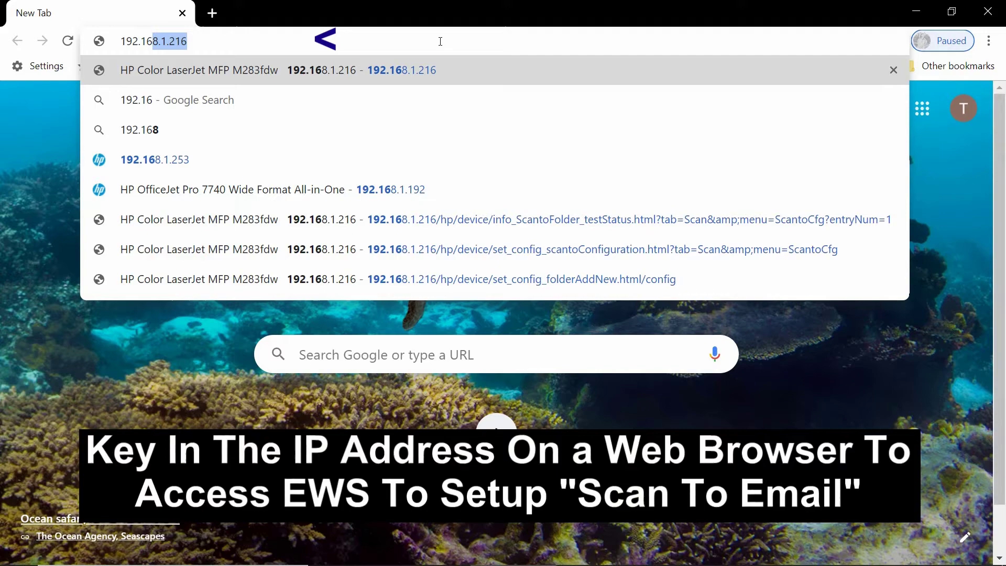
type(".1.216")
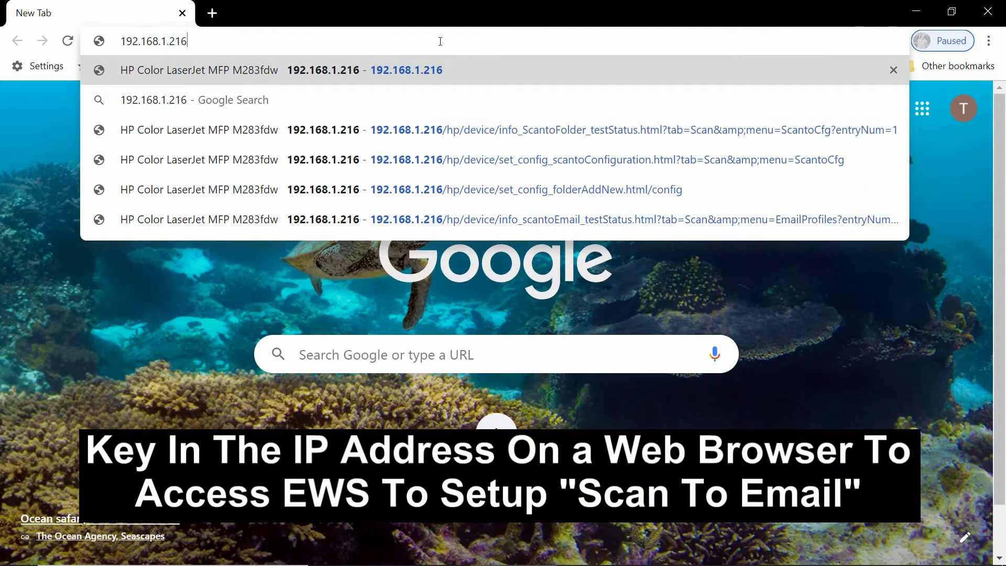
key("Return")
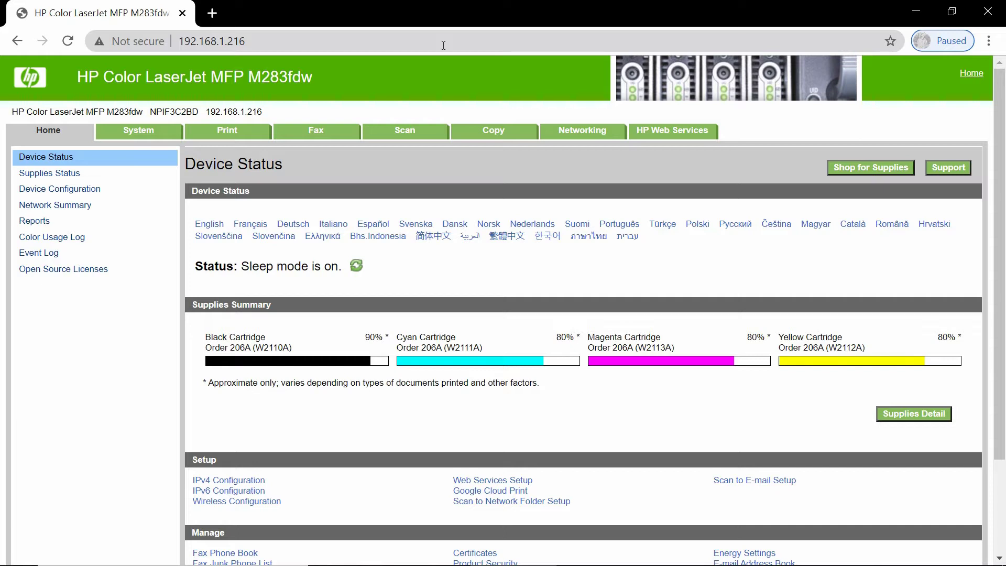
left_click(405, 130)
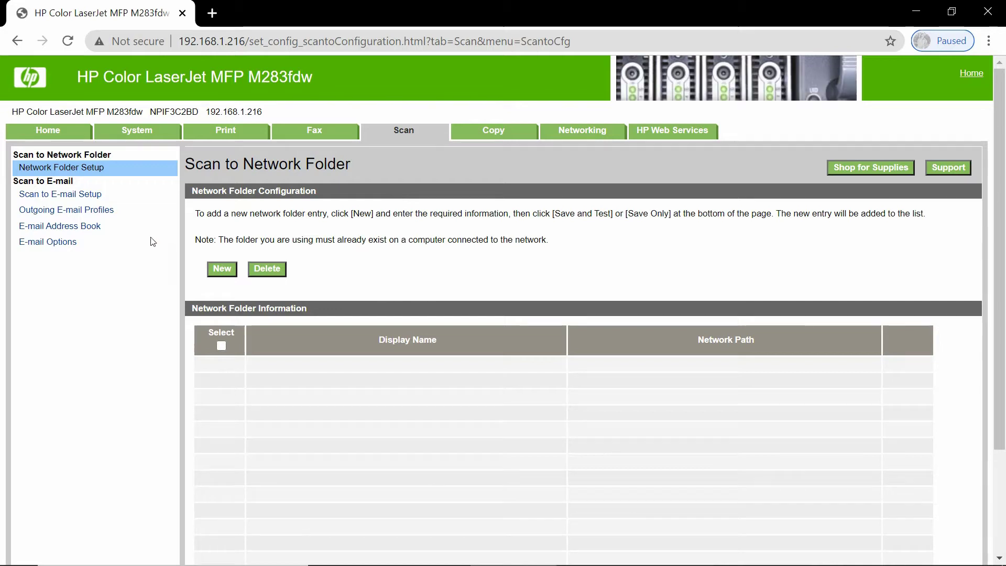
left_click(95, 194)
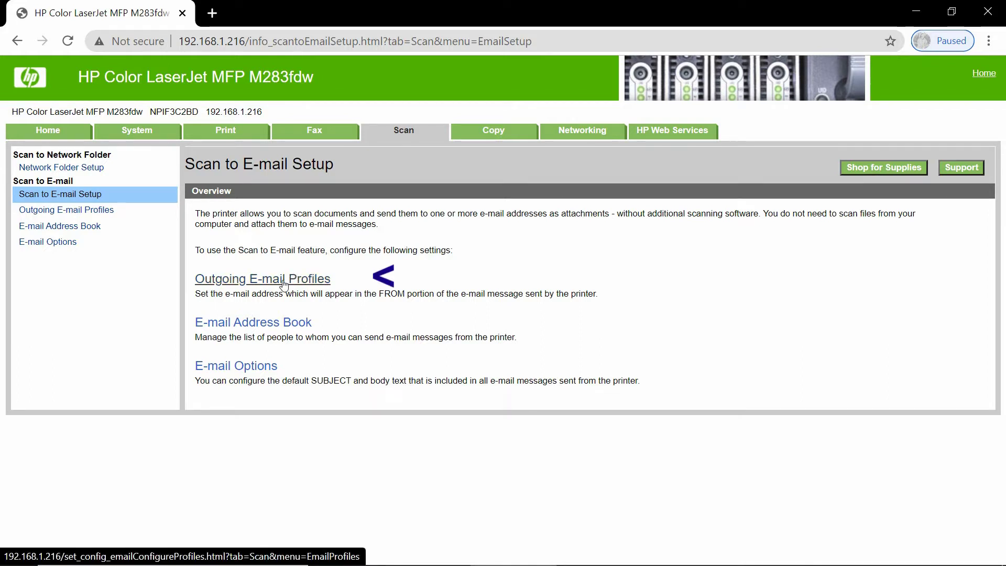
left_click(283, 284)
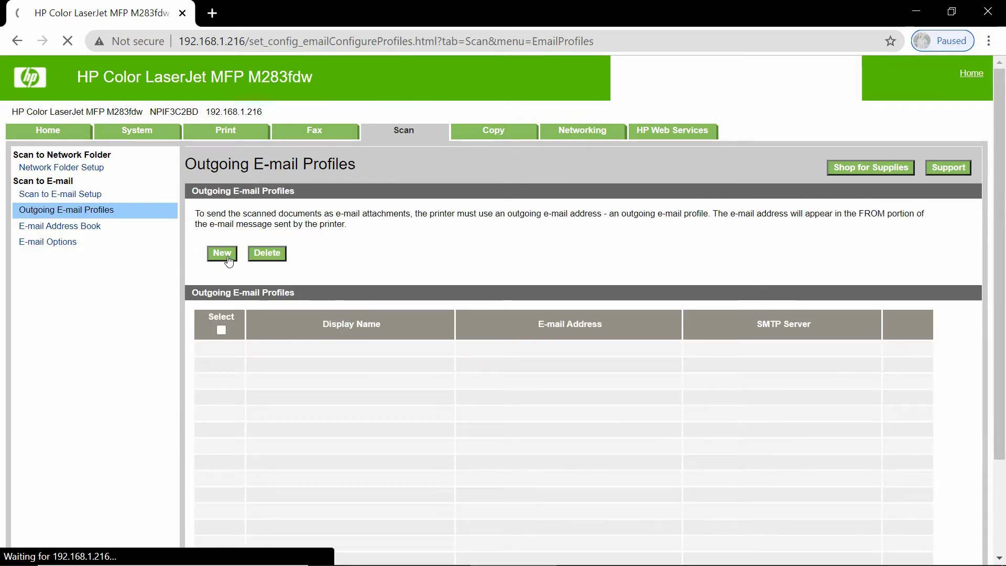
- Create a new profile with the suggested Gmail sender address and display name 'Tech tips'
left_click(227, 258)
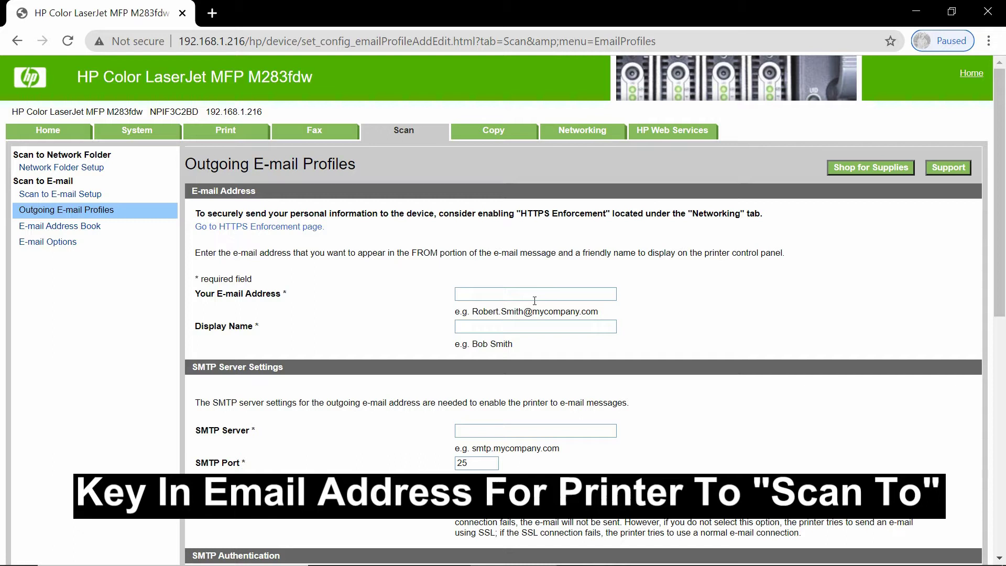
left_click(534, 299)
type("test")
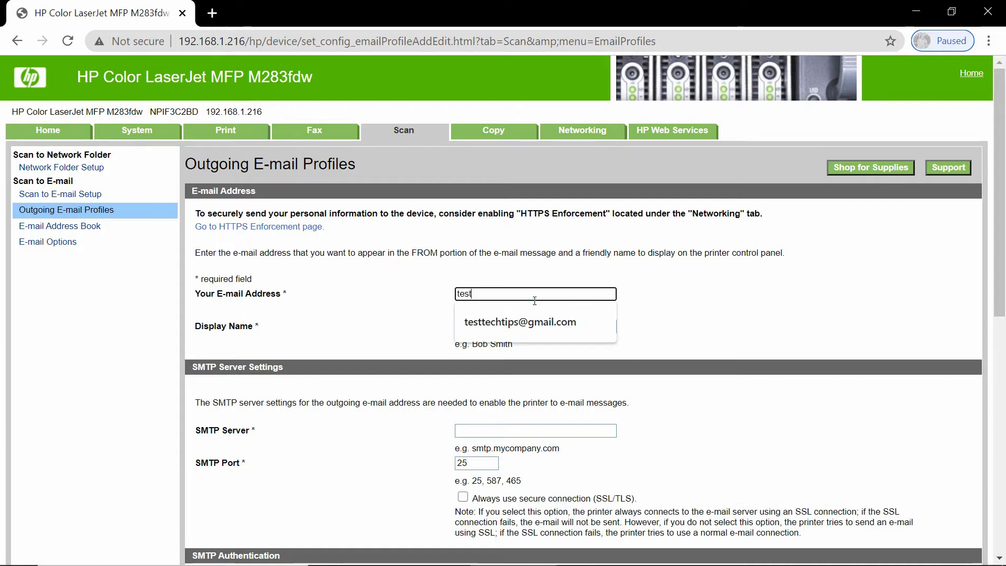
type("techtips")
key("Down")
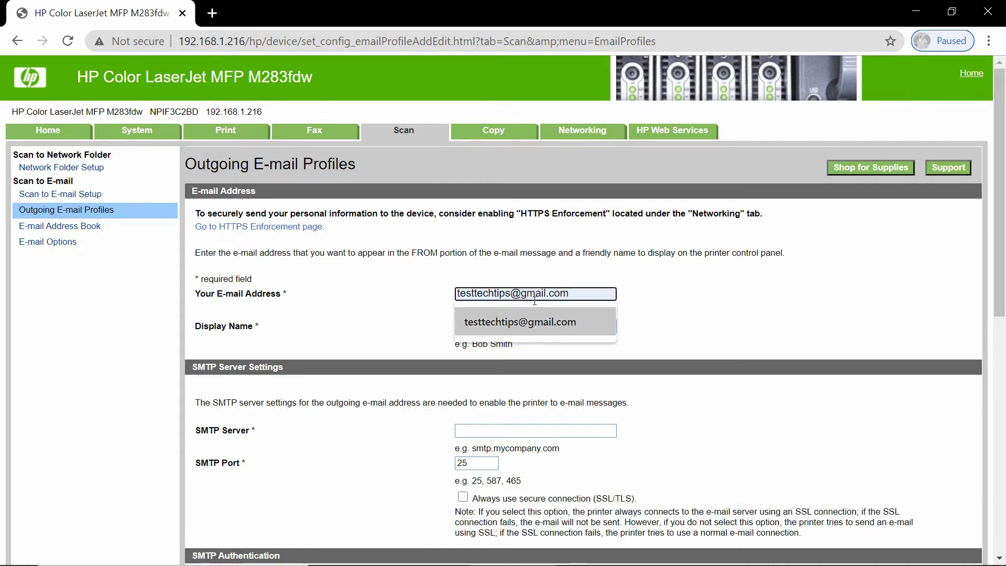
key("Return")
left_click(516, 329)
type("Tech tips")
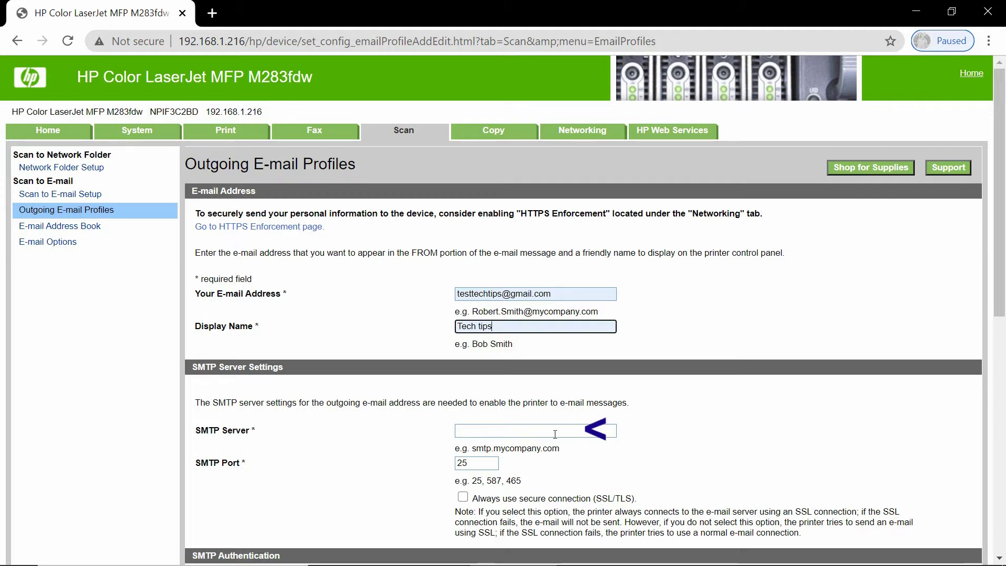
- Google 'smtp server and port for gmail' in a new tab and select smtp.gmail.com
left_click(214, 13)
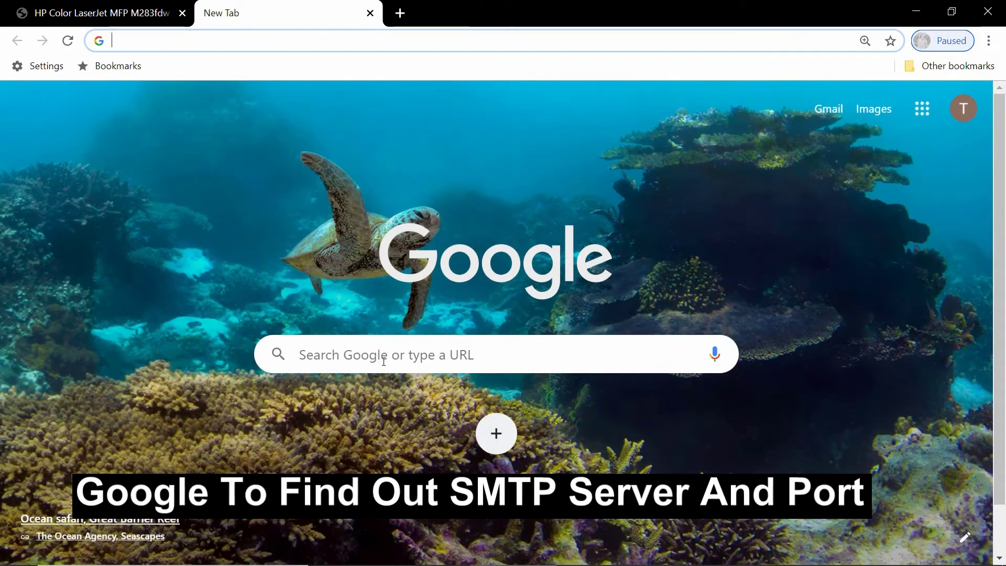
left_click(386, 357)
type("sm")
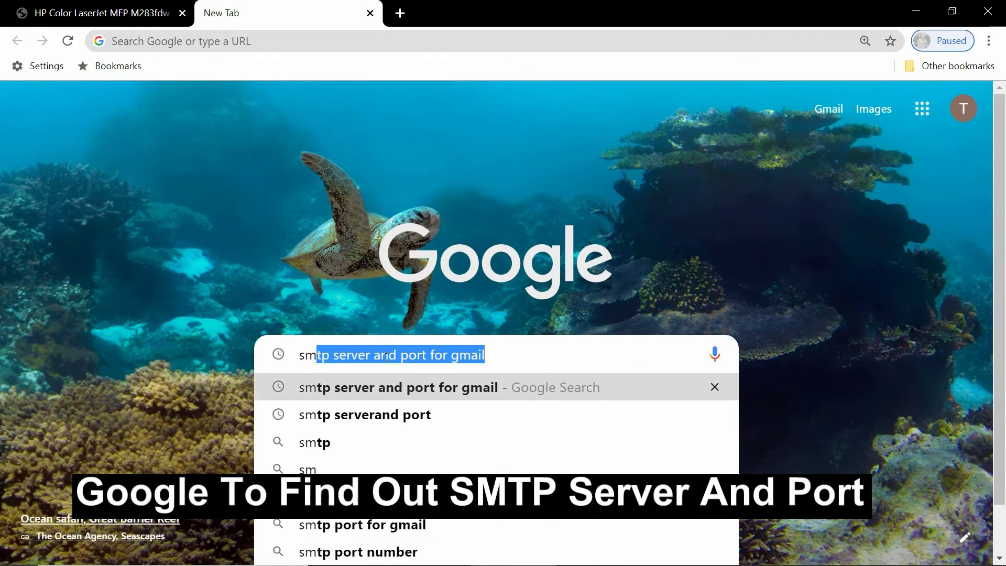
type("tp serve")
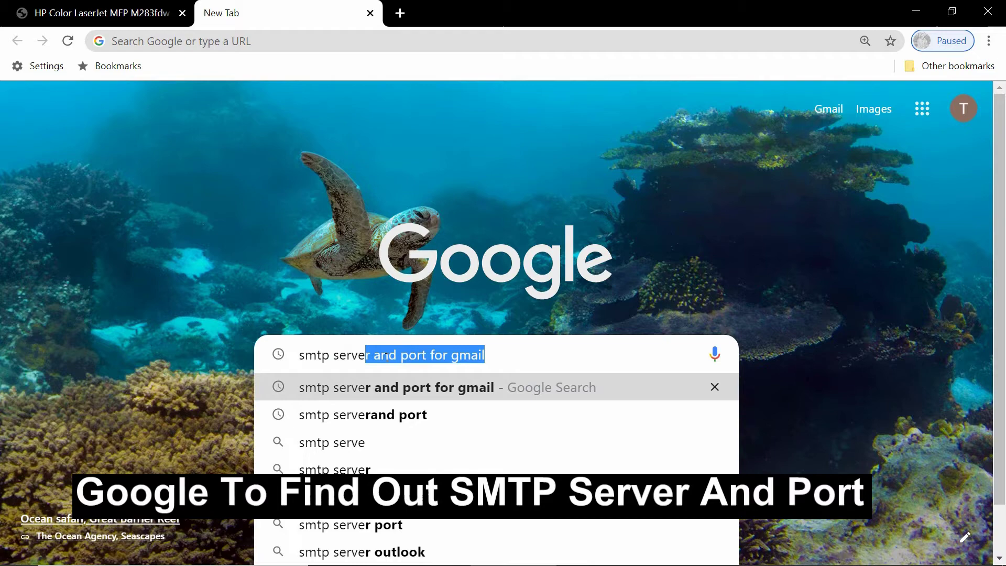
type("r and port ")
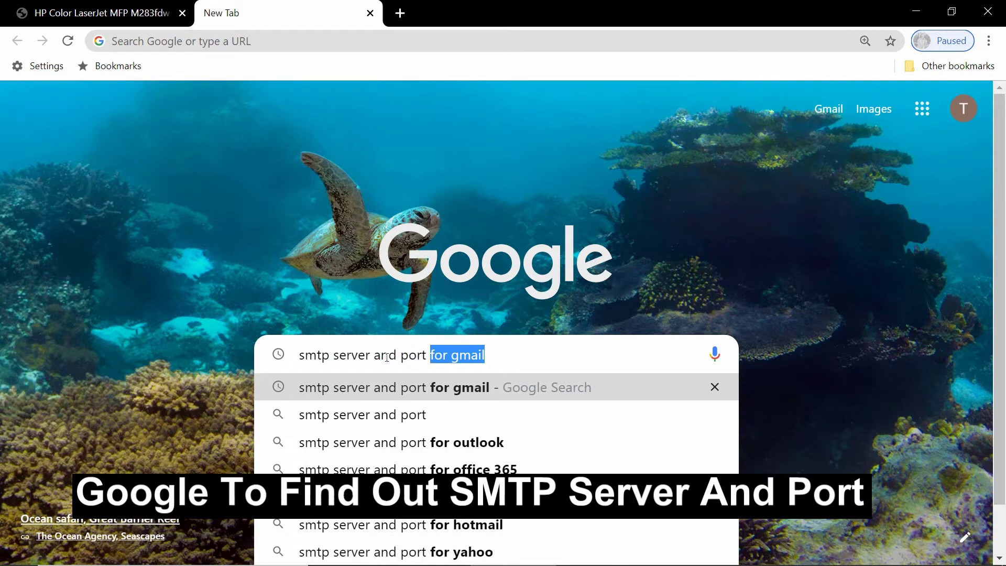
type("for gmail")
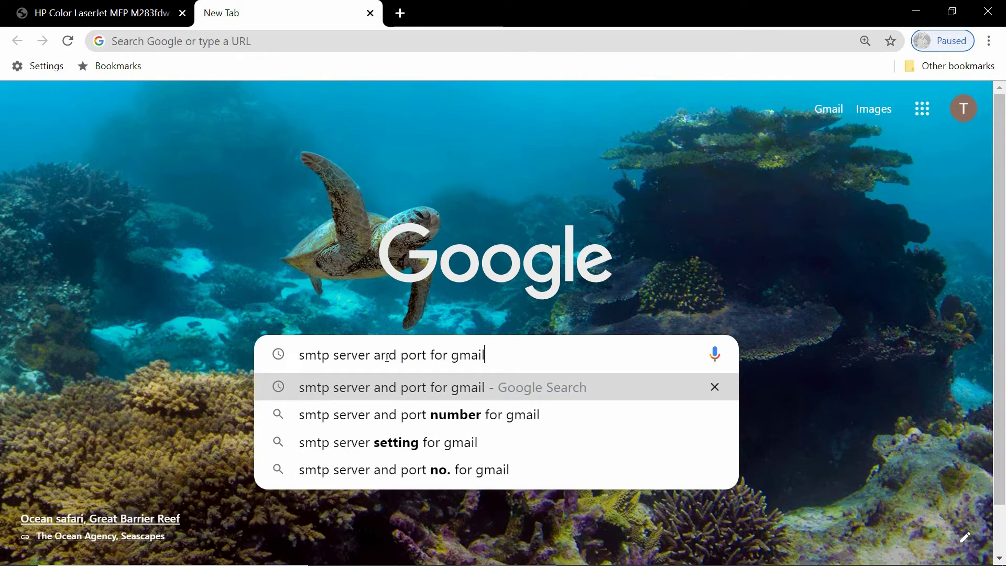
key("Return")
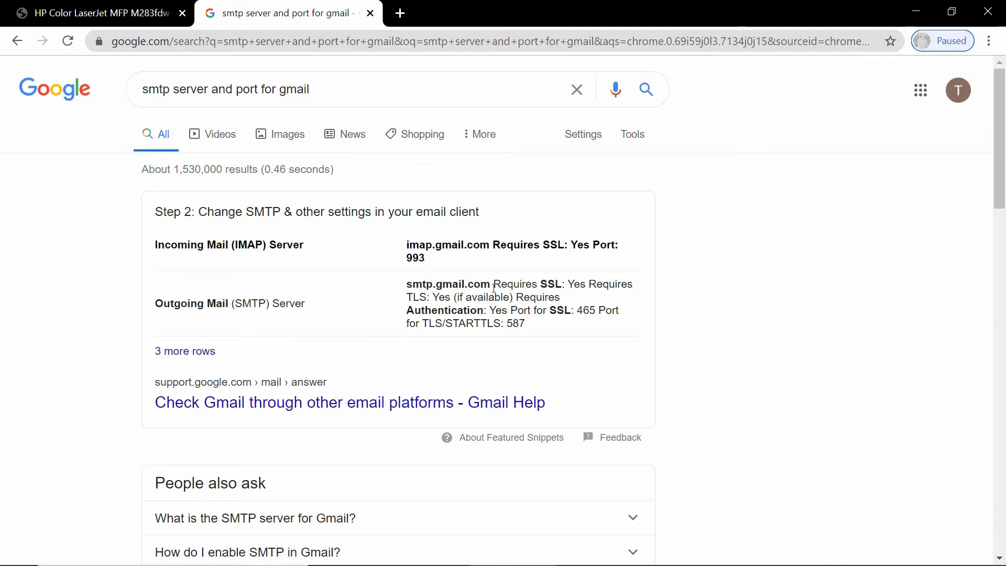
left_click_drag(492, 286, 407, 285)
key("ctrl+c")
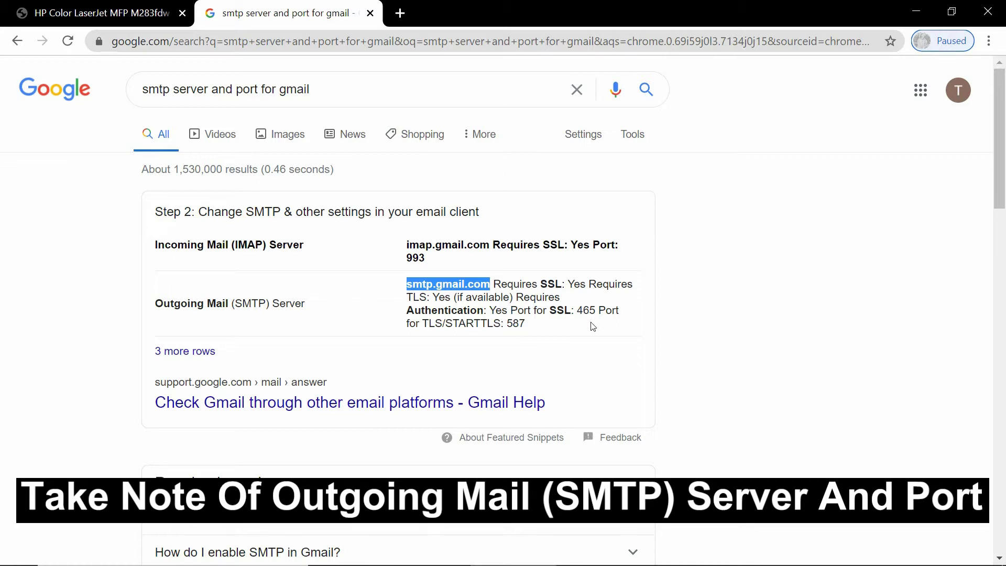
- Set the SMTP server to smtp.gmail.com on port 465, always using SSL/TLS
left_click(76, 13)
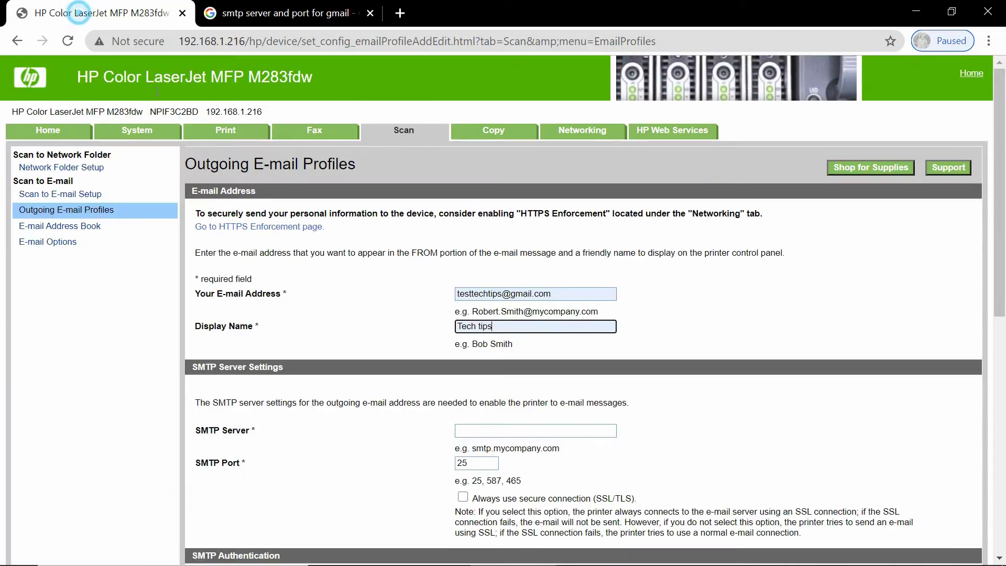
right_click(478, 436)
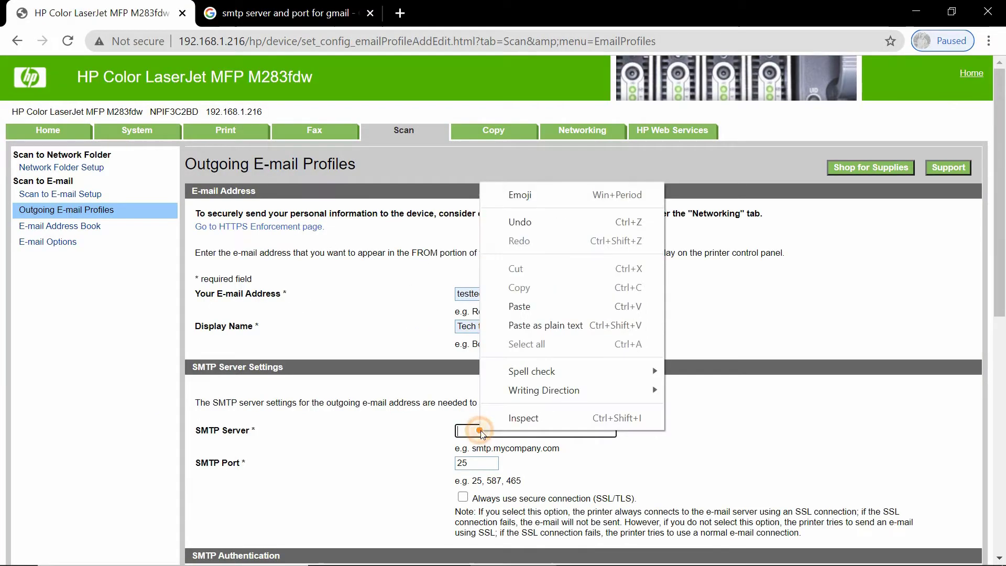
left_click(526, 306)
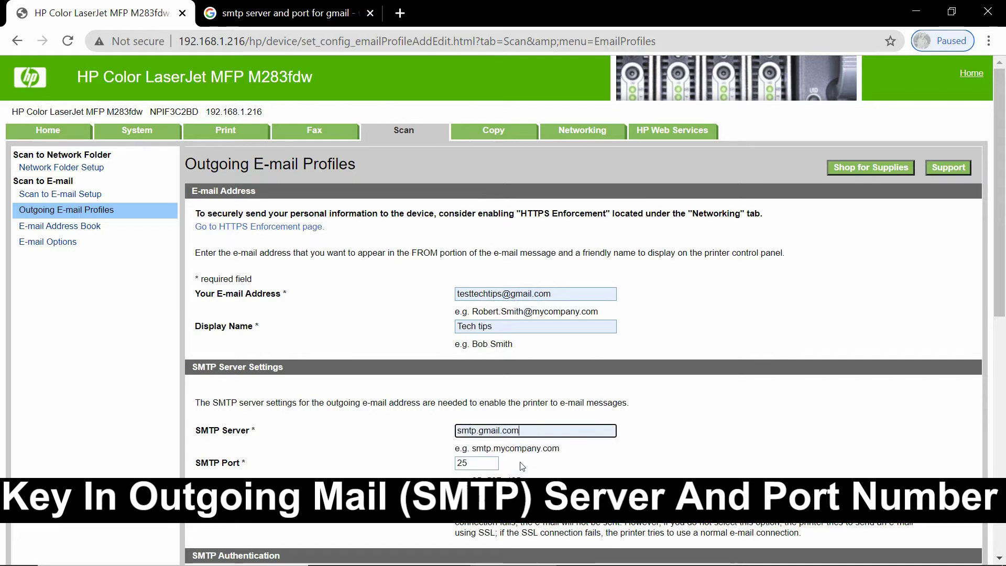
double_click(476, 464)
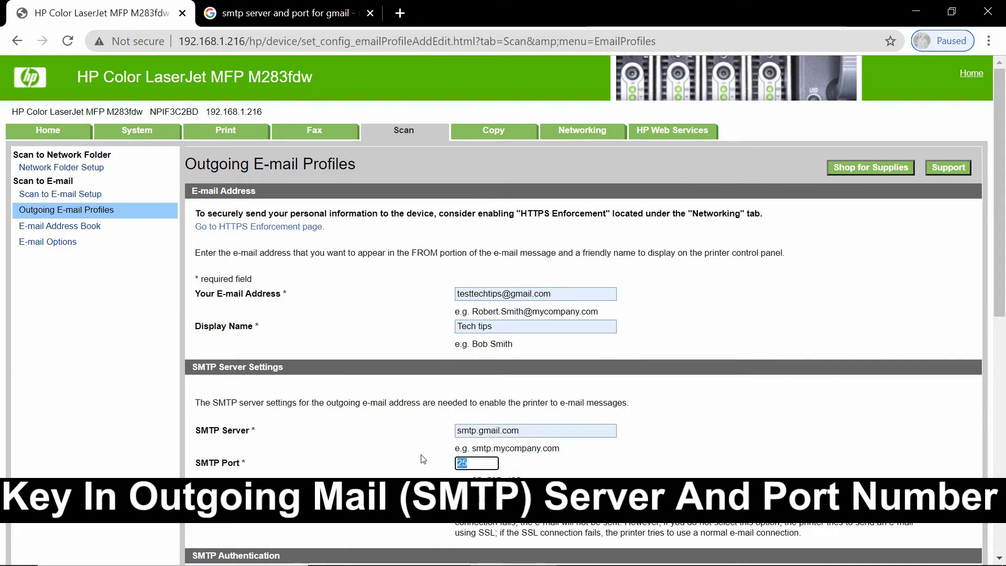
type("465")
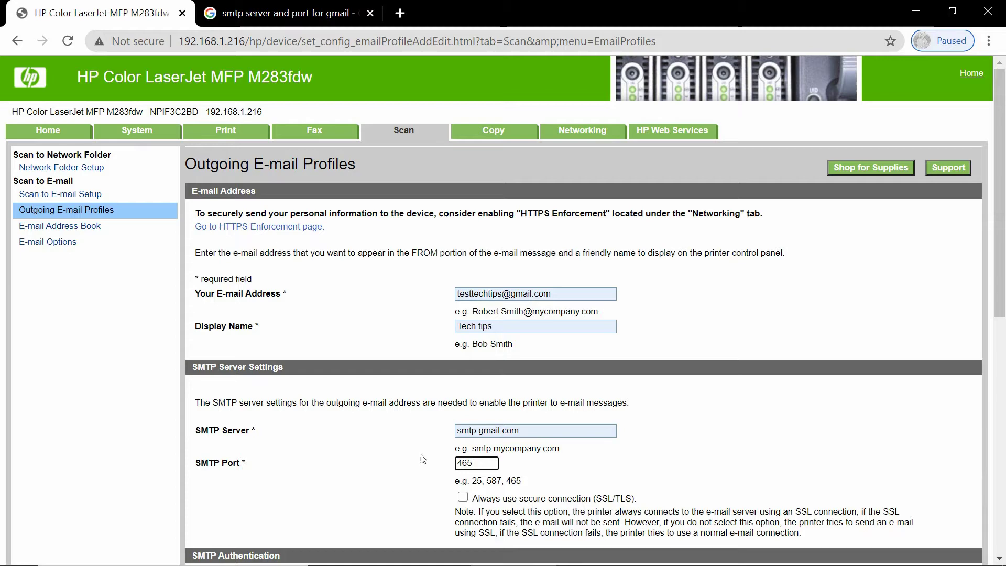
scroll(612, 486, "down", 2)
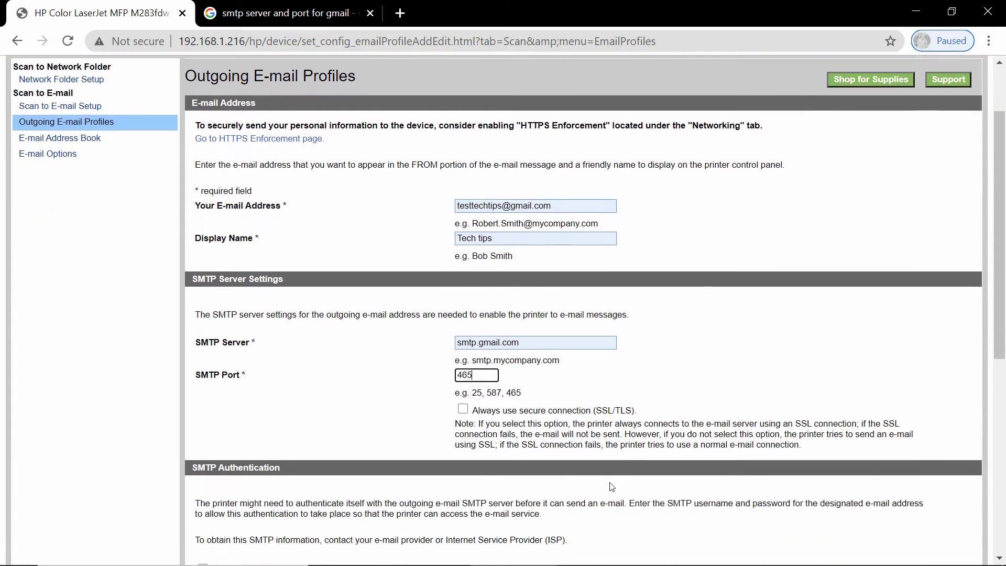
scroll(611, 486, "down", 1)
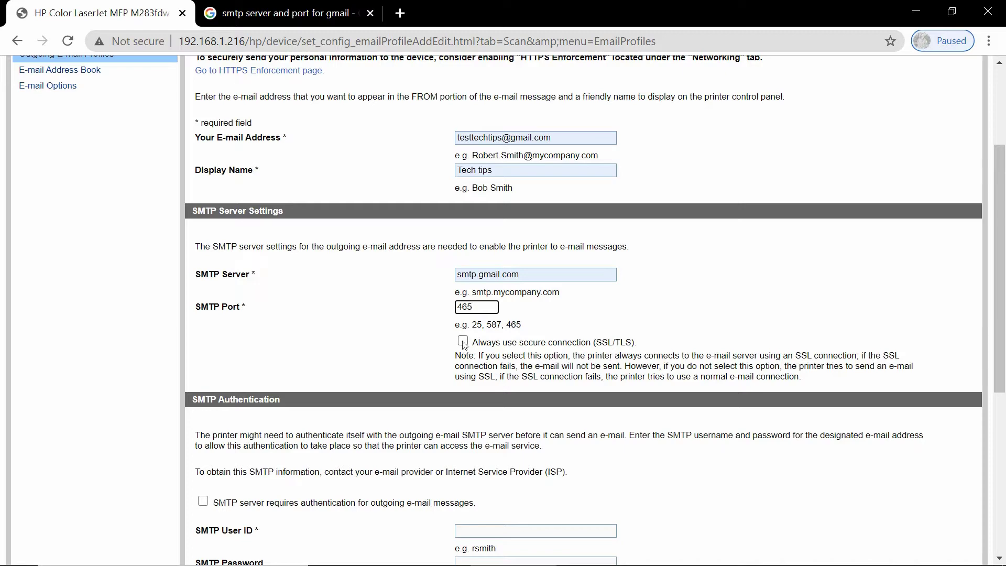
left_click(463, 342)
- Require SMTP authentication and enter the saved Gmail user ID and the account password
scroll(431, 449, "down", 3)
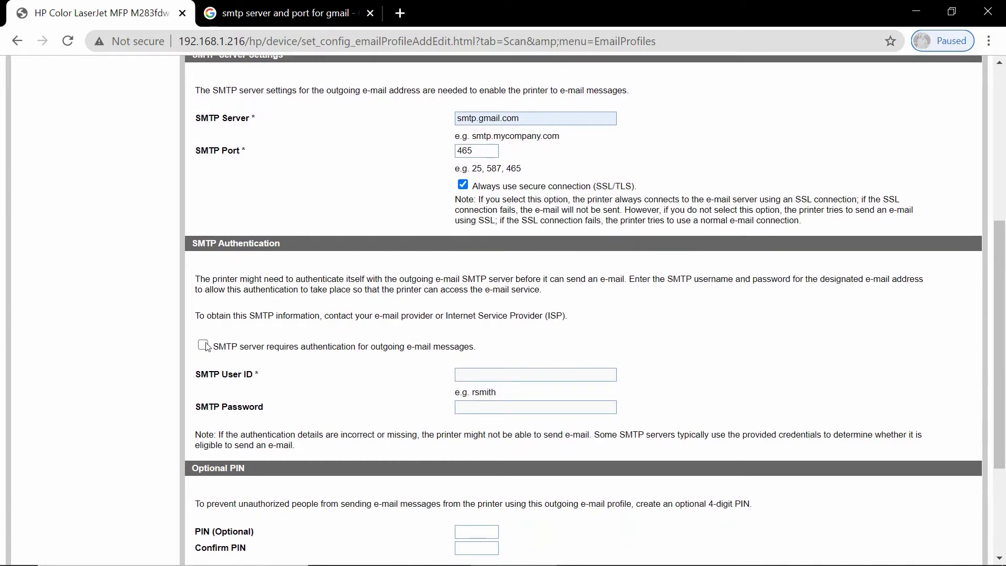
left_click(204, 347)
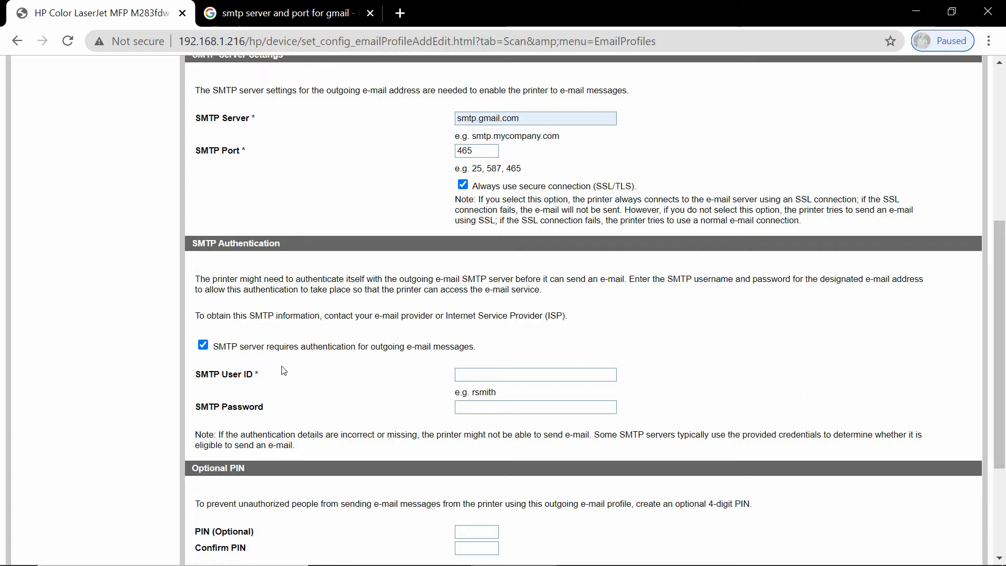
left_click(480, 380)
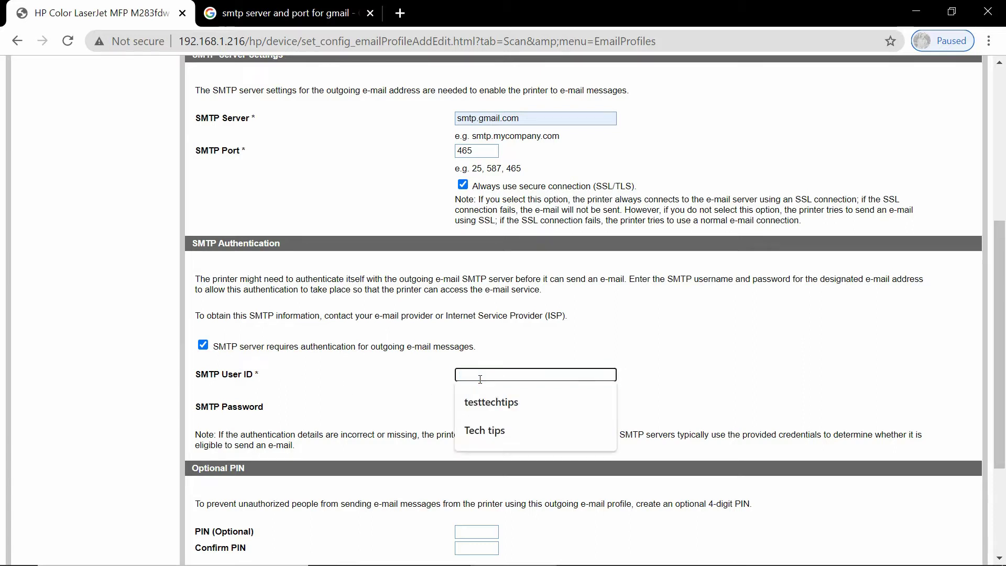
left_click(485, 399)
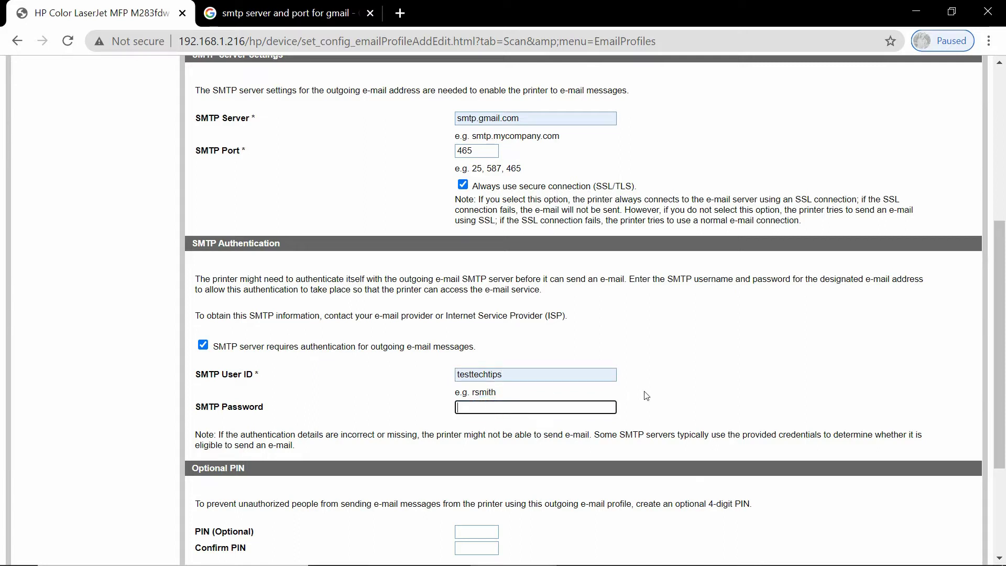
scroll(645, 397, "up", 6)
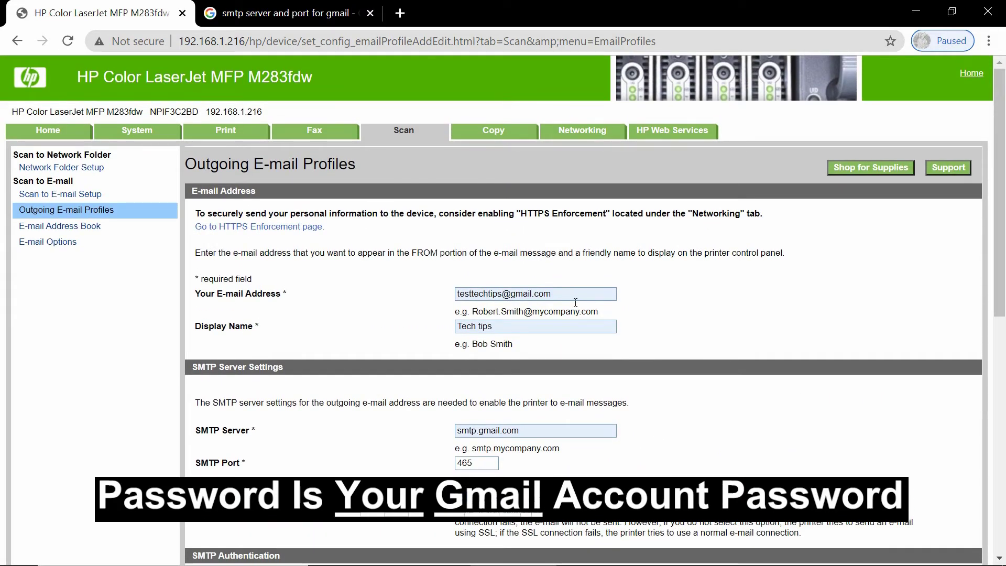
scroll(575, 303, "down", 8)
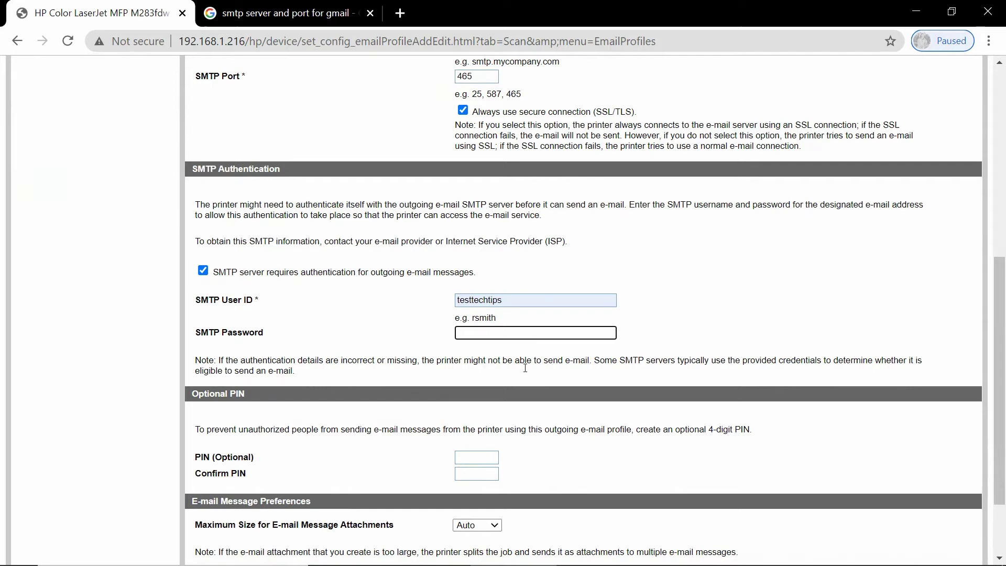
left_click(524, 327)
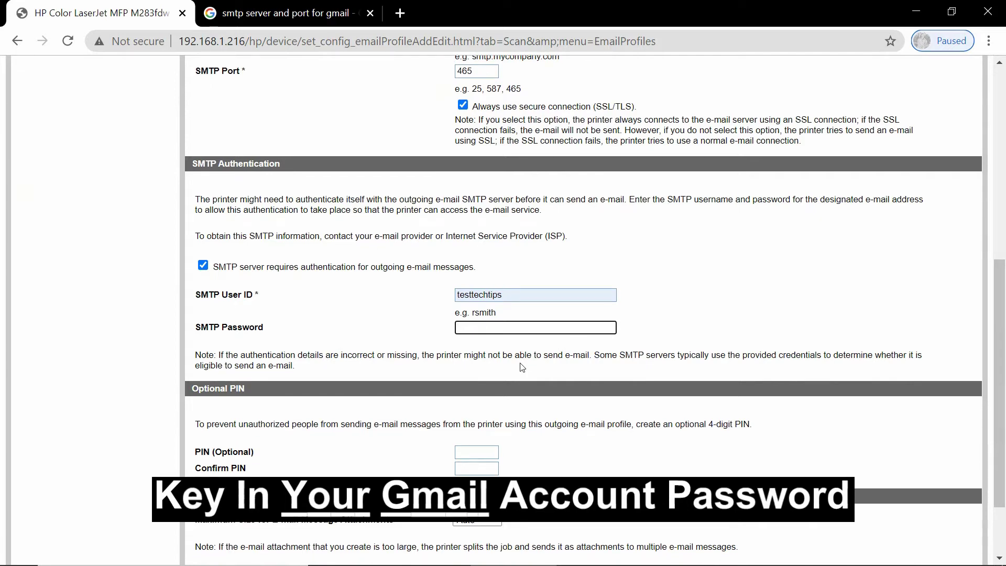
key("ctrl+v")
- Keep the maximum attachment size at Auto
scroll(522, 367, "down", 2)
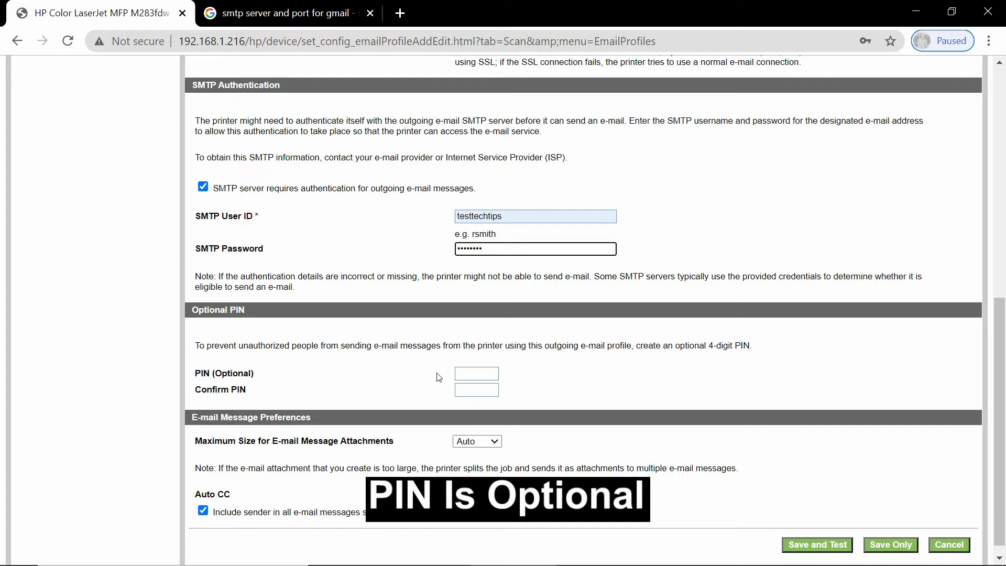
scroll(337, 395, "down", 1)
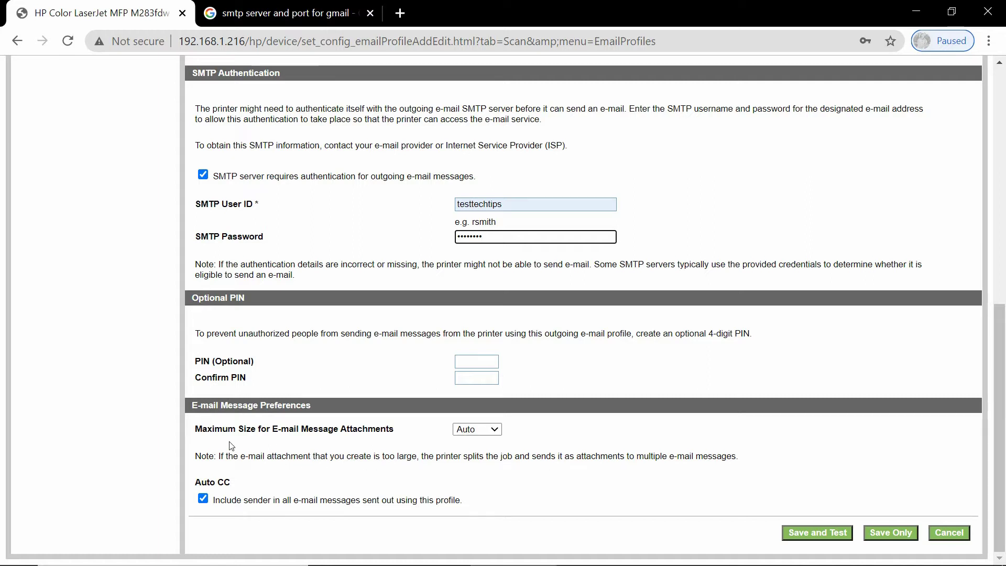
left_click(494, 429)
left_click(471, 440)
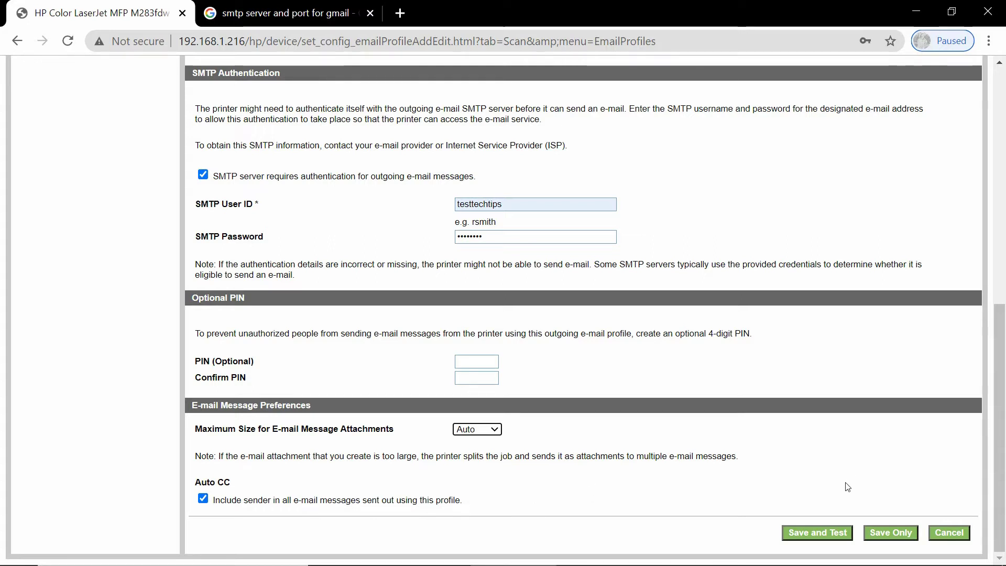
- Save and test the Tech tips profile, dismissing the 'Username or password is incorrect' error
left_click(822, 534)
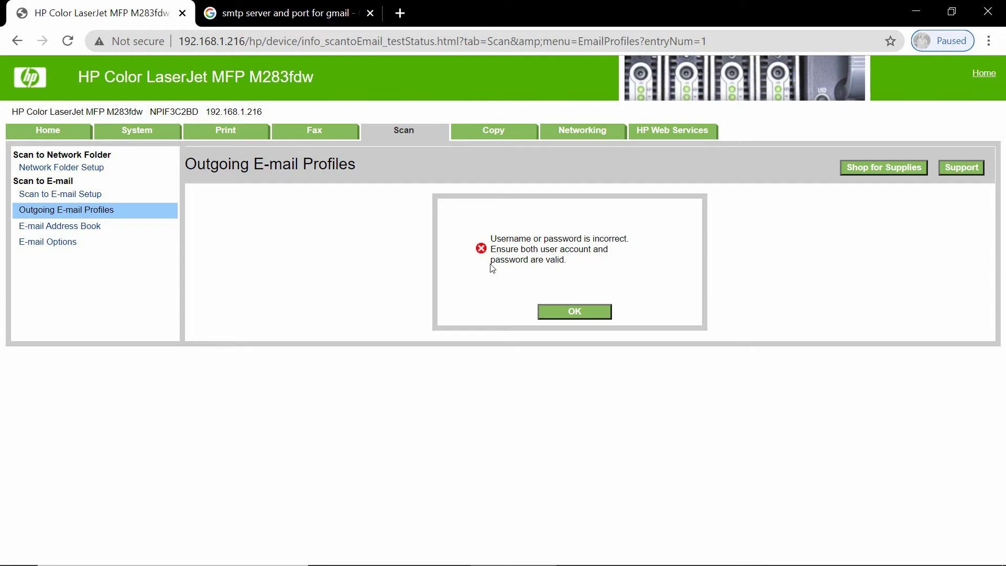
left_click(579, 312)
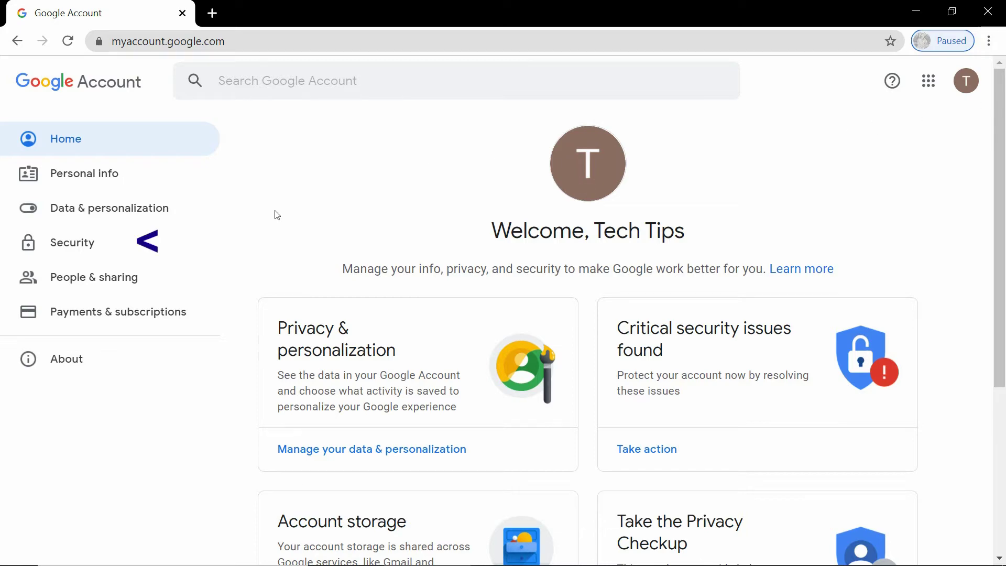
- Turn Less secure app access On under Google Account Security, then minimize the account window
left_click(99, 242)
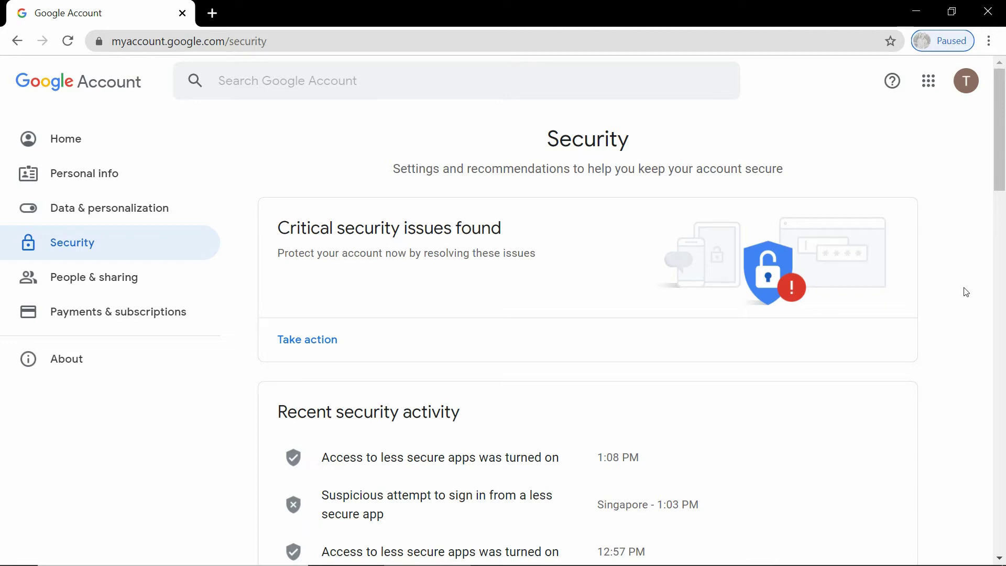
scroll(966, 292, "down", 5)
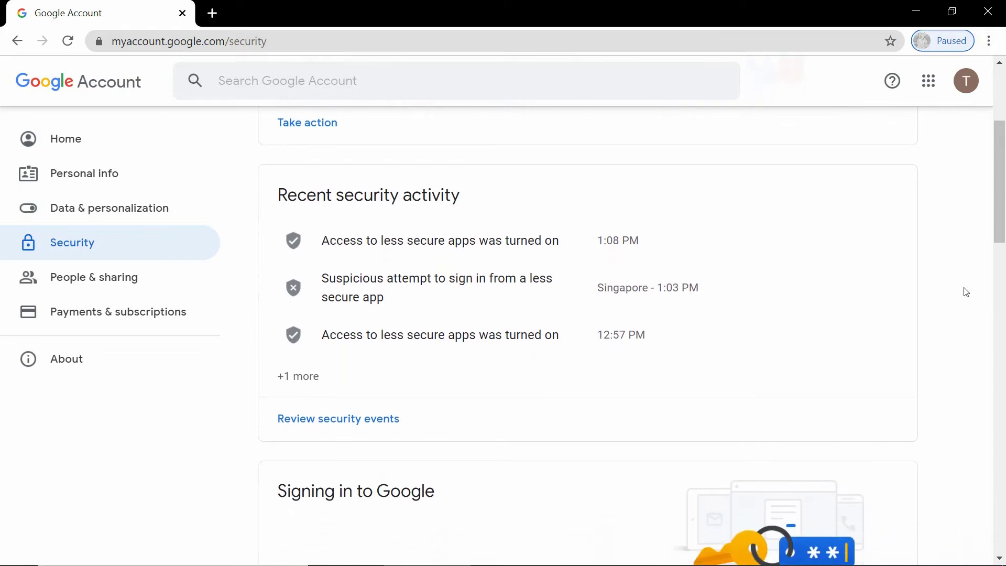
scroll(966, 292, "down", 4)
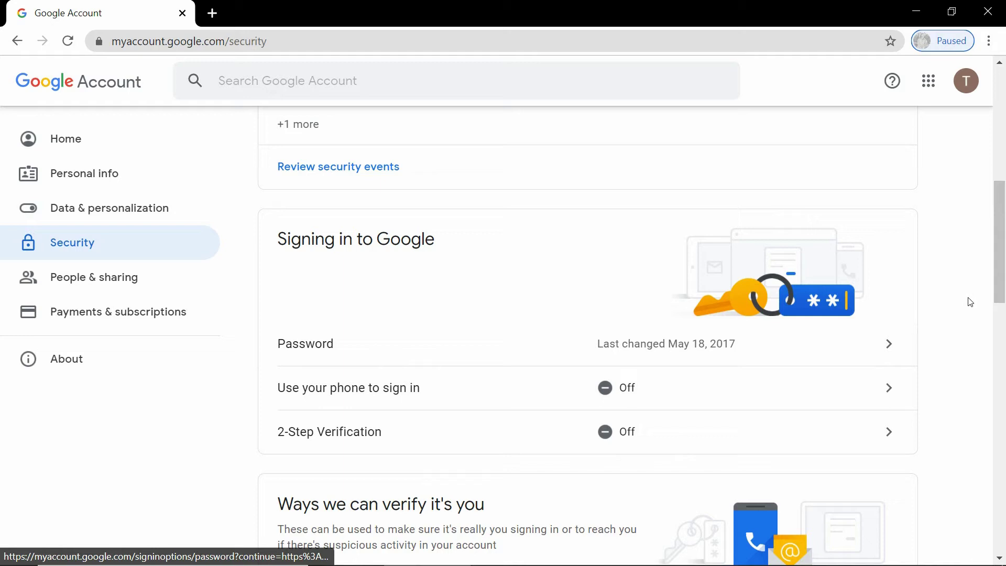
scroll(970, 367, "down", 15)
scroll(661, 360, "up", 2)
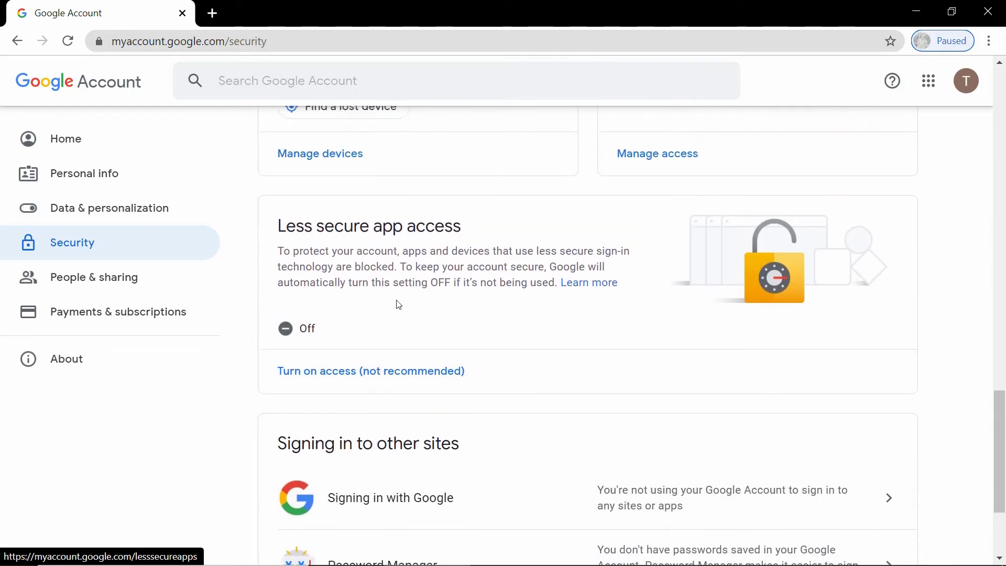
scroll(399, 304, "up", 1)
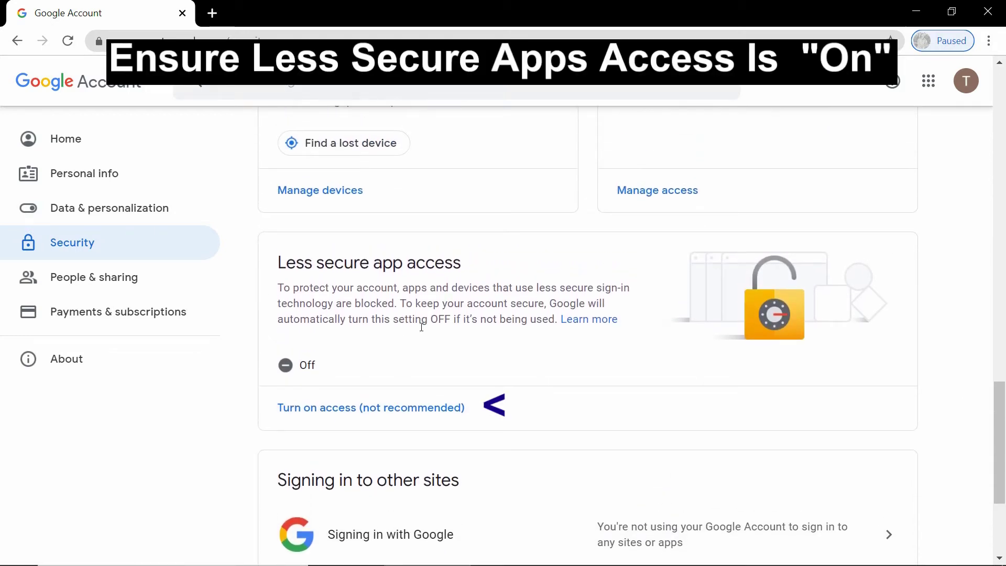
left_click(327, 409)
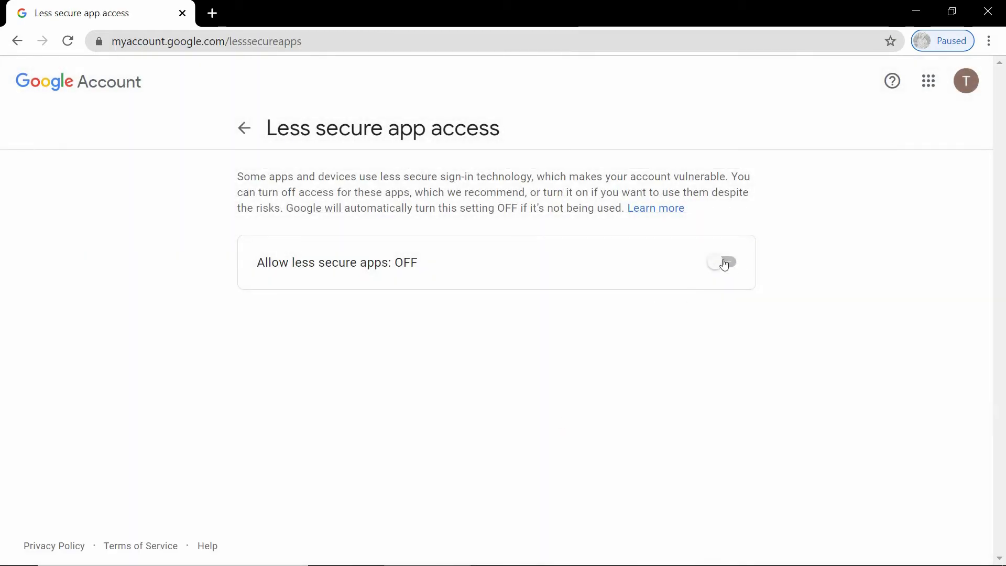
left_click(724, 263)
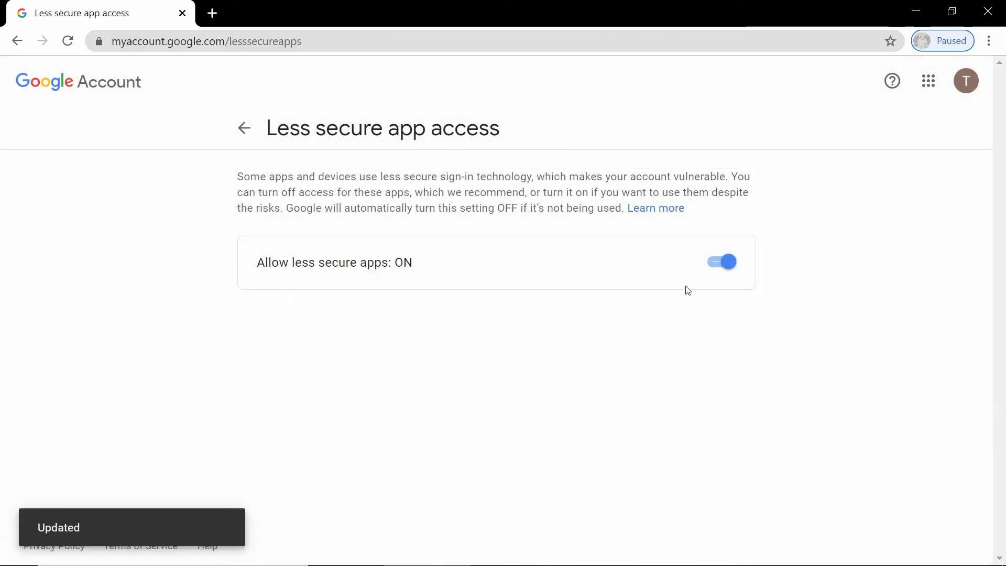
left_click(244, 128)
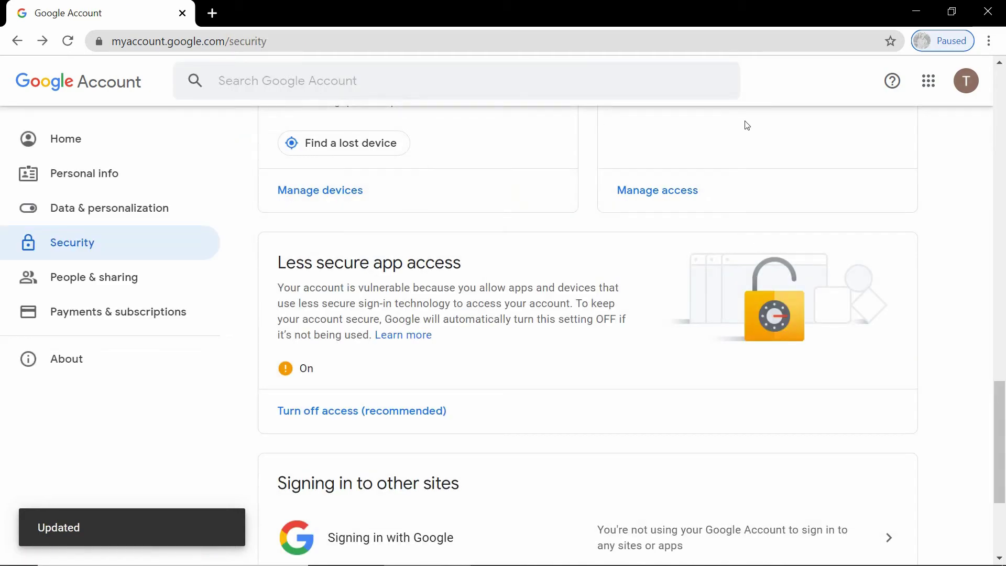
left_click(916, 11)
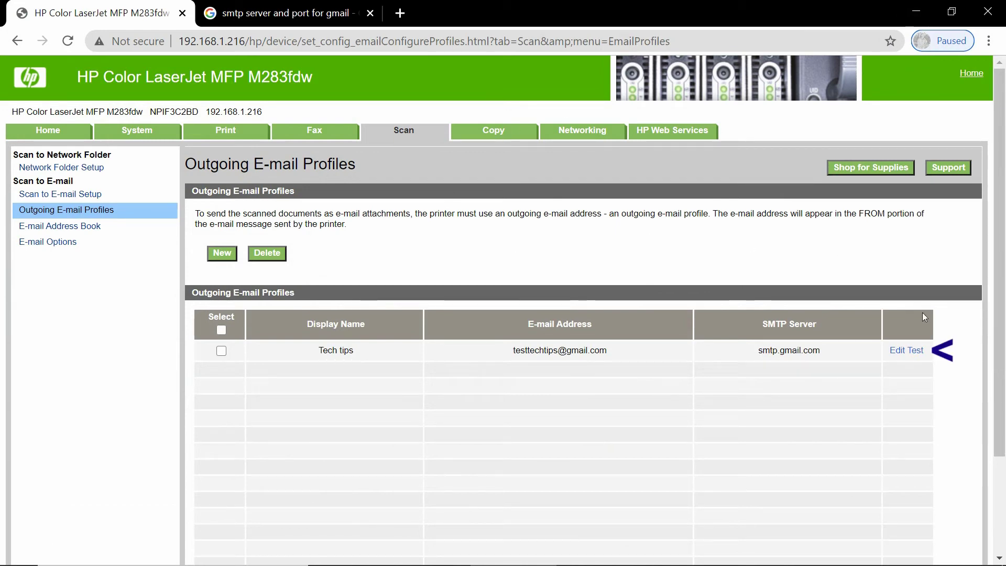
- Rerun Test on the Tech tips profile and acknowledge the 'test completed successfully' message
left_click(917, 352)
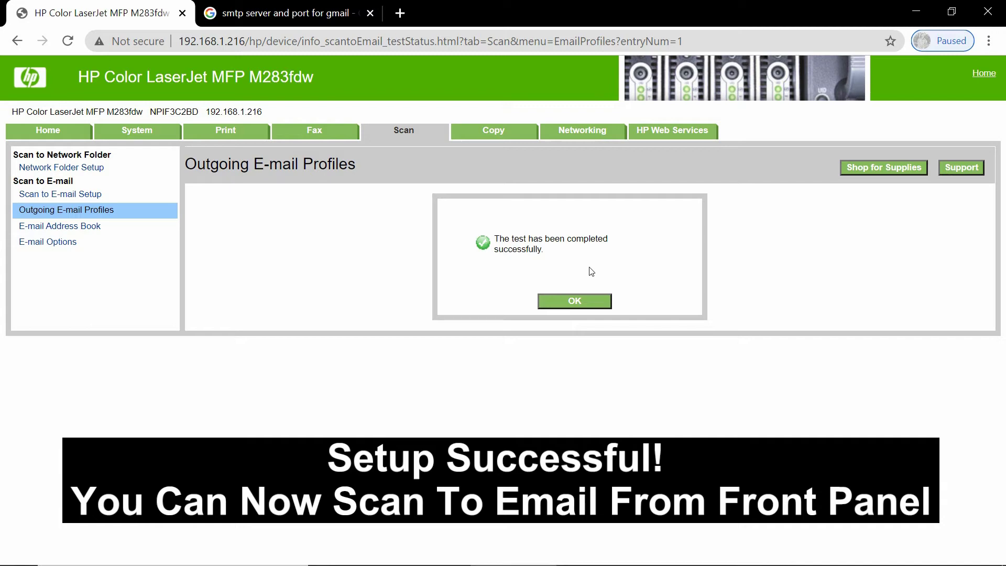
left_click(581, 298)
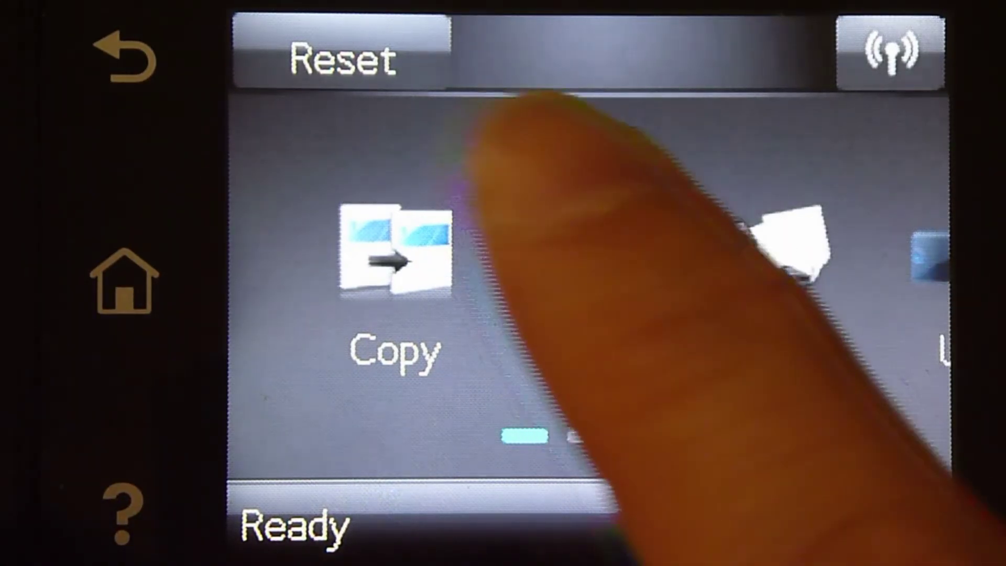
- Start Scan to E-mail on the printer panel and set Scan Source to Document Feeder
left_click(587, 252)
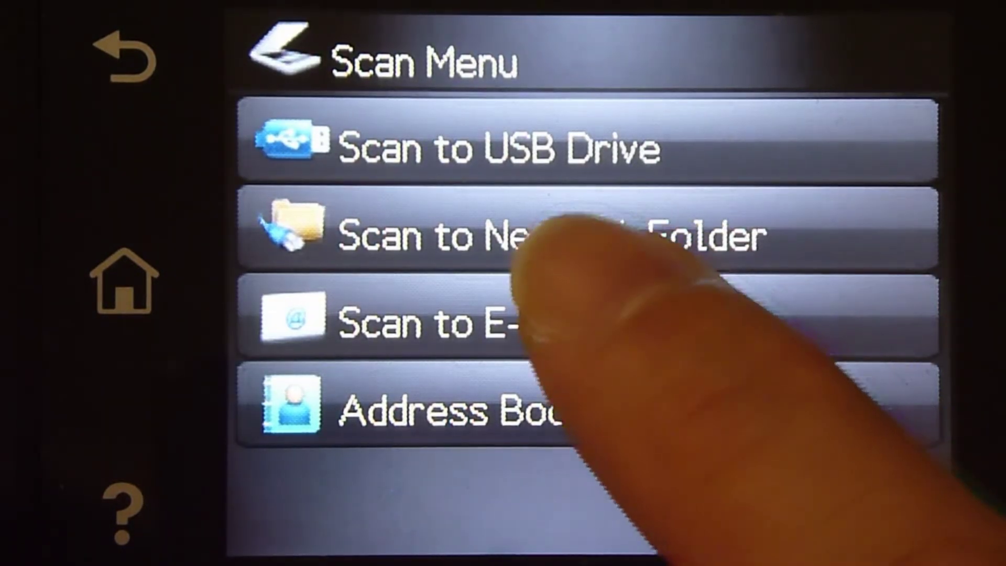
left_click(519, 317)
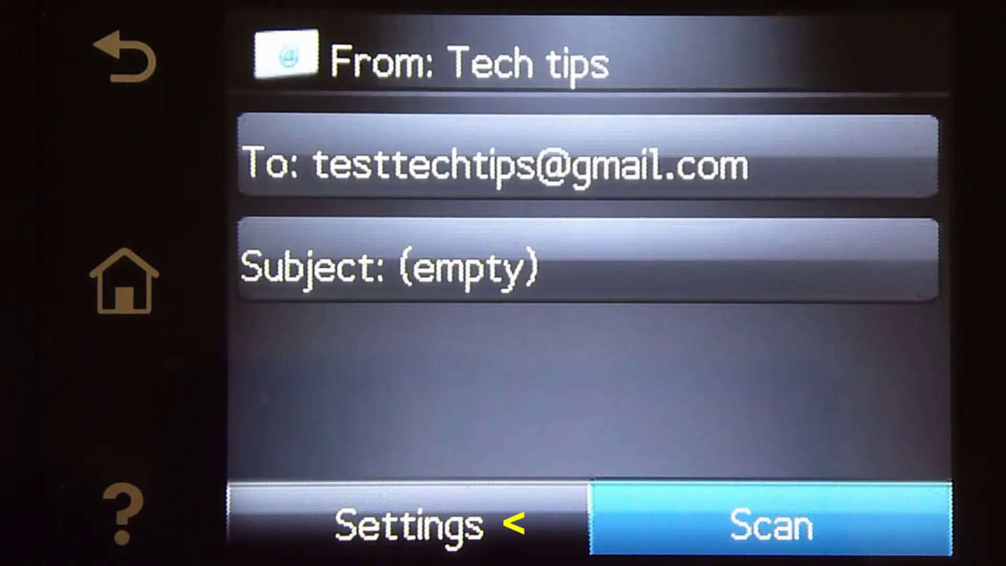
left_click(409, 524)
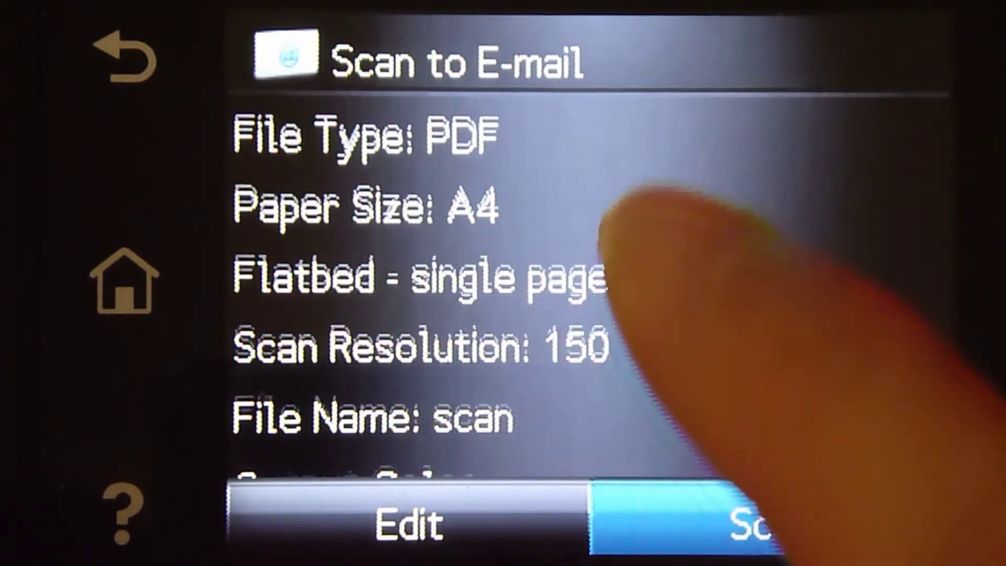
left_click_drag(613, 226, 650, 68)
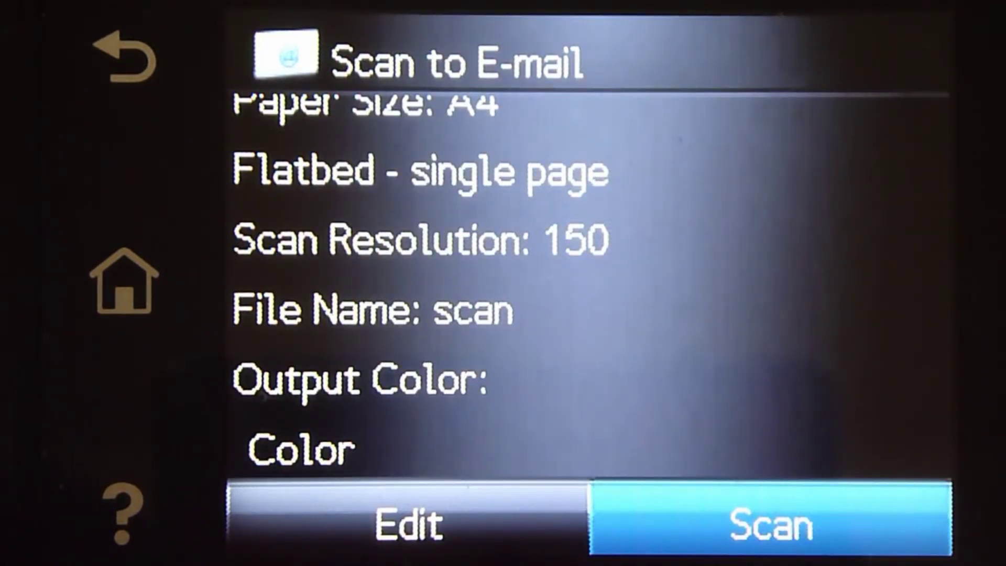
left_click_drag(639, 168, 624, 291)
left_click(608, 236)
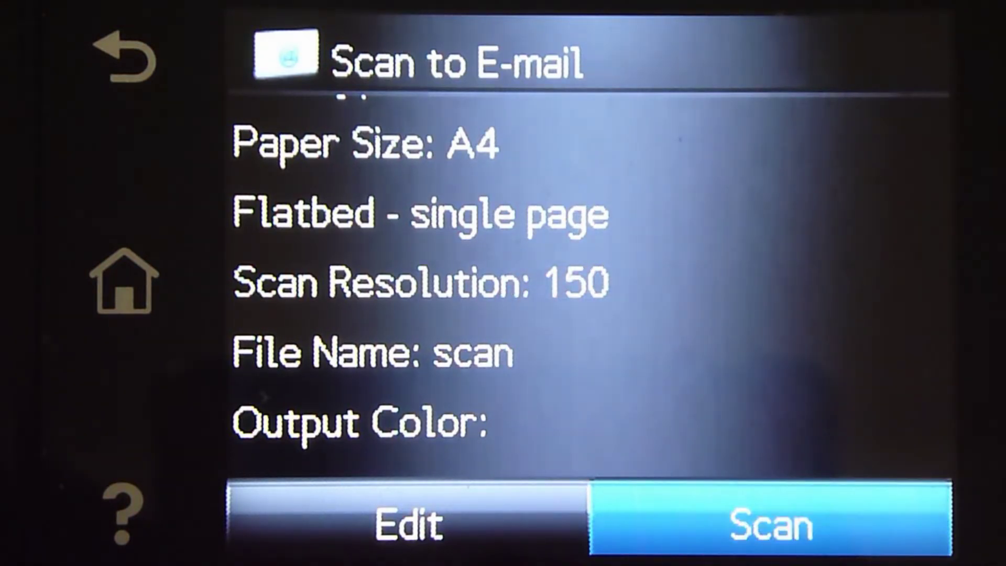
left_click(408, 523)
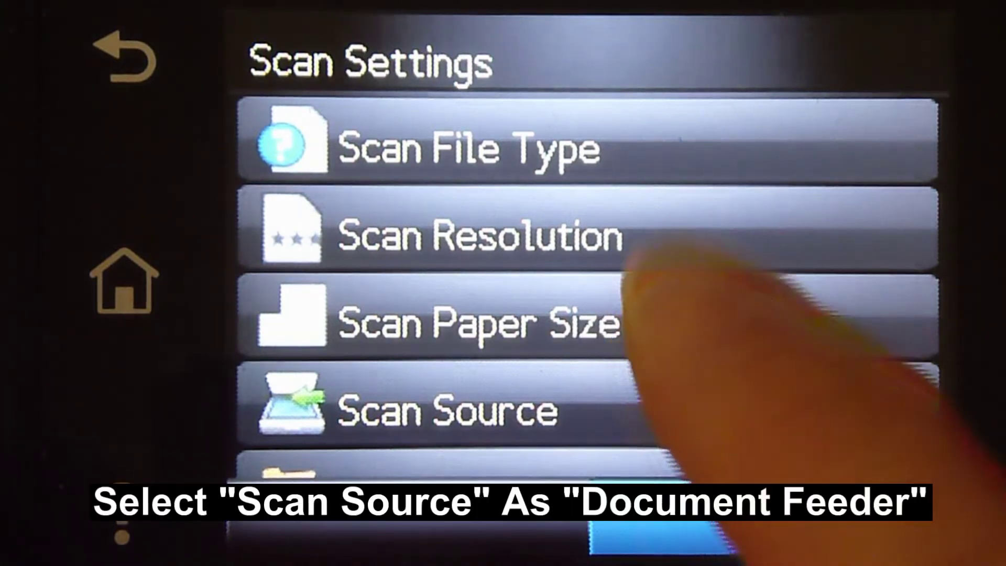
left_click_drag(651, 247, 639, 99)
left_click(471, 291)
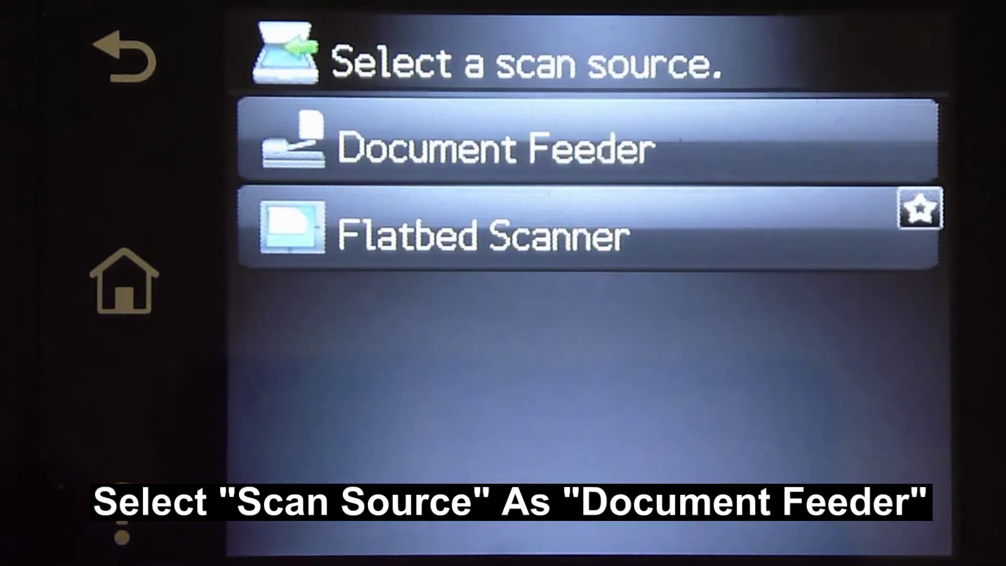
left_click(545, 139)
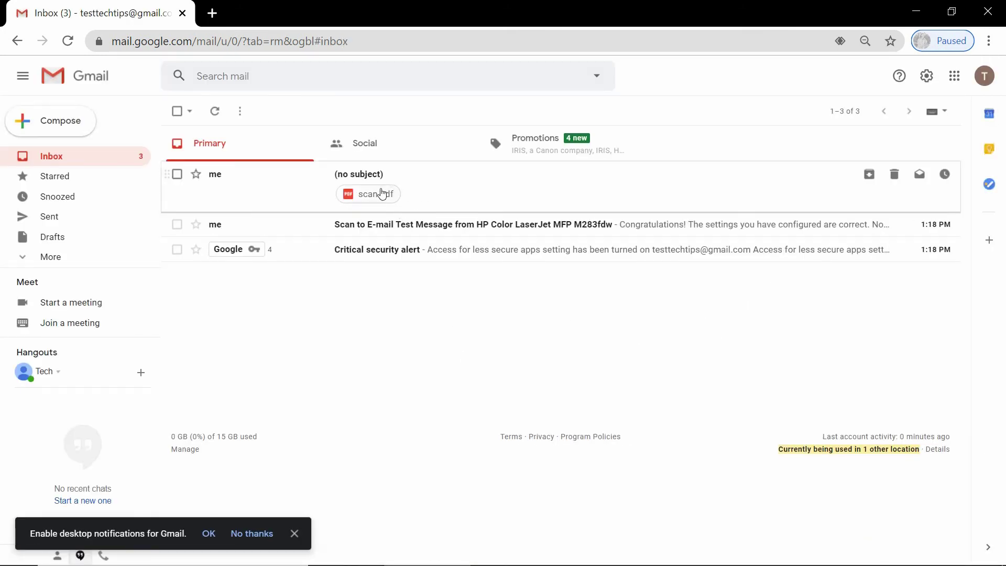
- Open scan.pdf in Gmail's viewer and scroll through Page 1 and Page 2
left_click(362, 194)
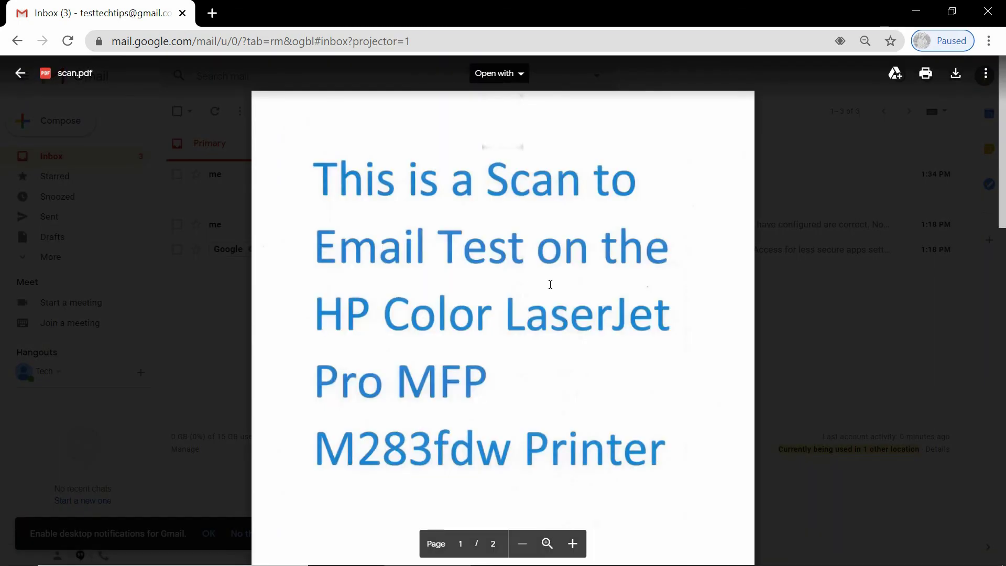
scroll(525, 229, "down", 8)
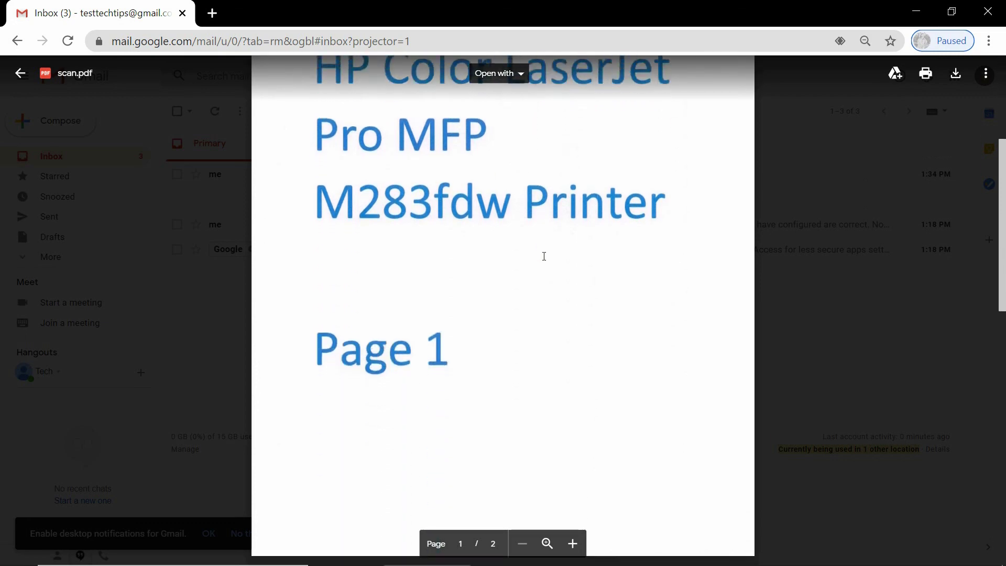
scroll(545, 258, "down", 10)
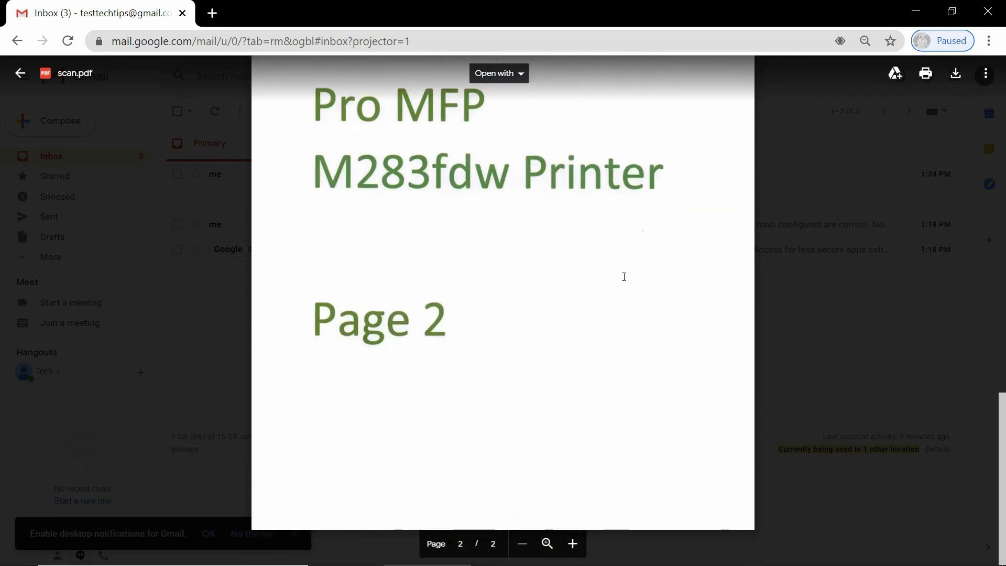
scroll(624, 276, "up", 15)
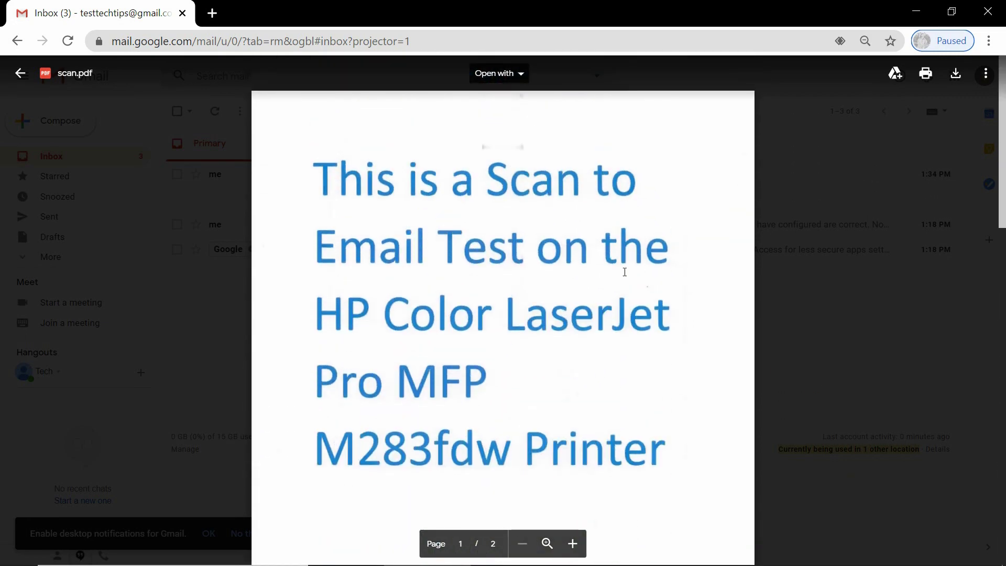